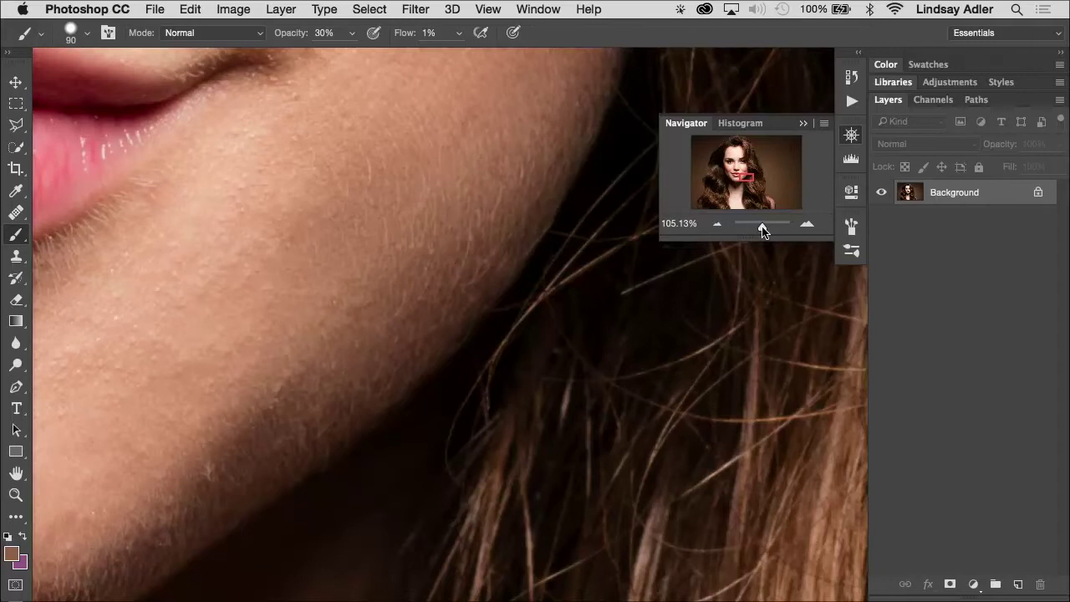
Pan across the lips, cheek and nose at close zoom to inspect skin texture, then shrink the brush.
scroll(478, 448, left, 2)
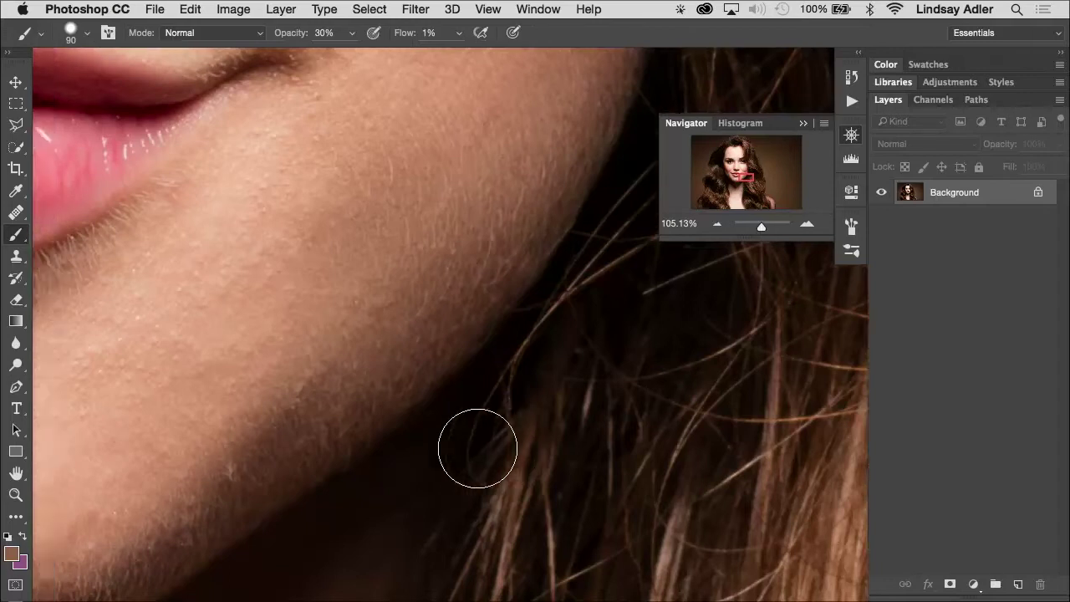
scroll(477, 448, left, 10)
scroll(478, 449, up, 3)
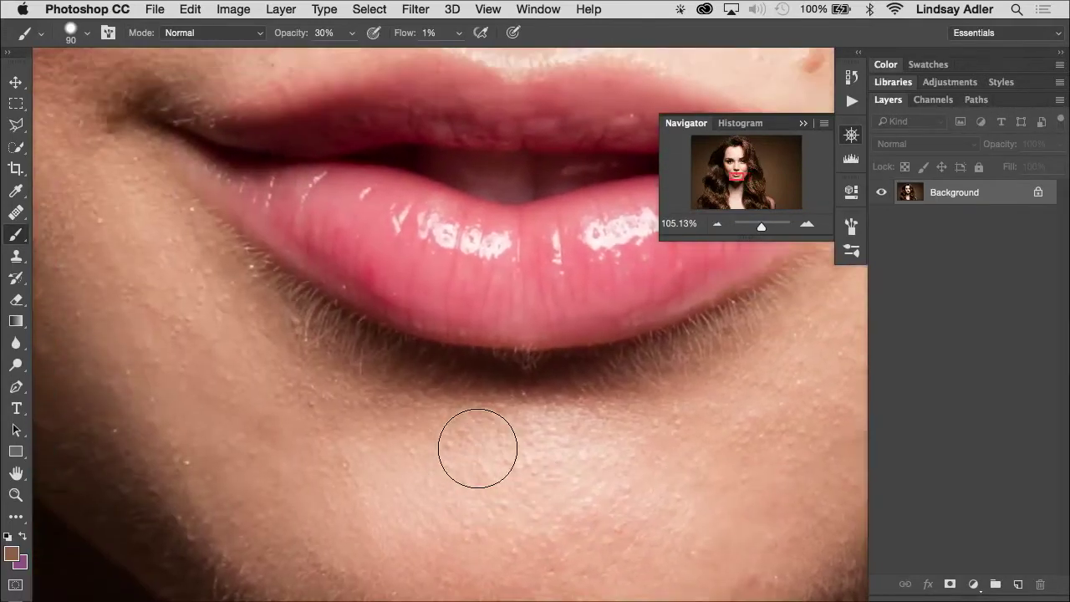
scroll(477, 448, left, 5)
scroll(477, 449, up, 1)
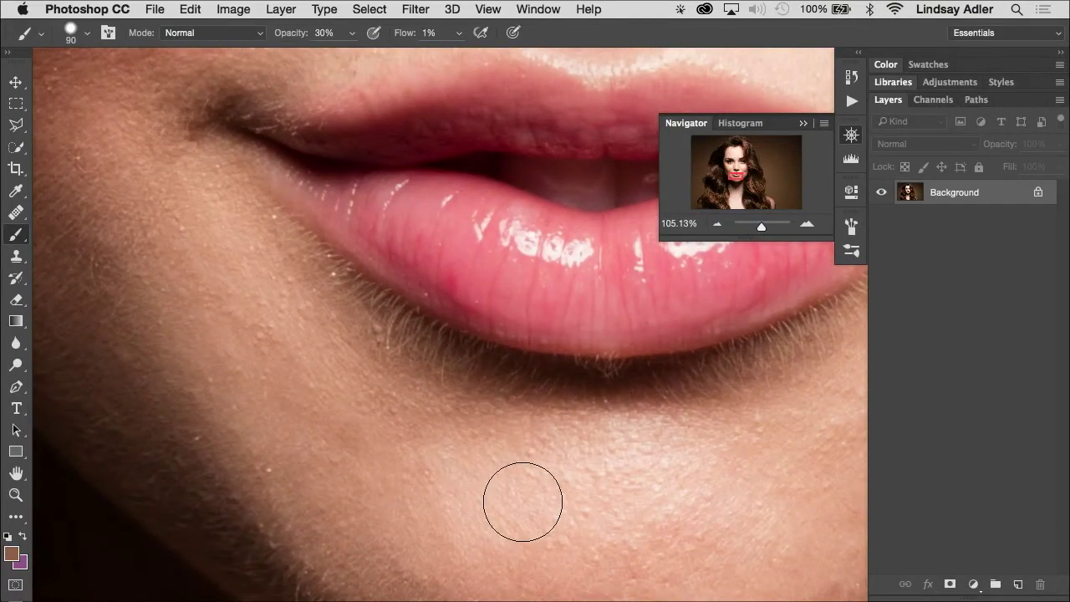
scroll(523, 501, up, 10)
scroll(523, 502, left, 3)
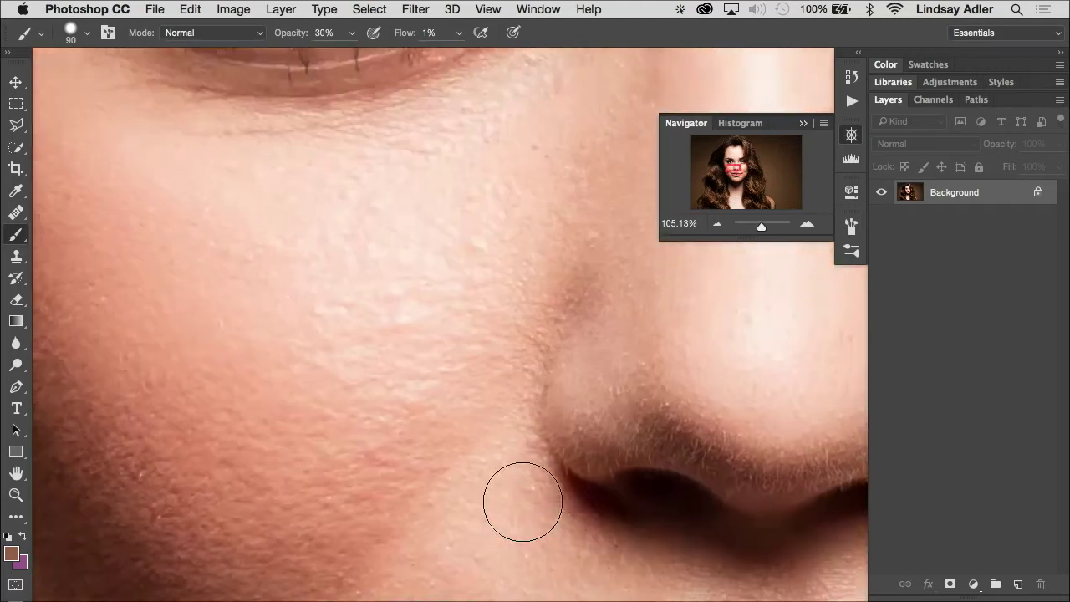
scroll(522, 502, up, 4)
scroll(523, 502, right, 5)
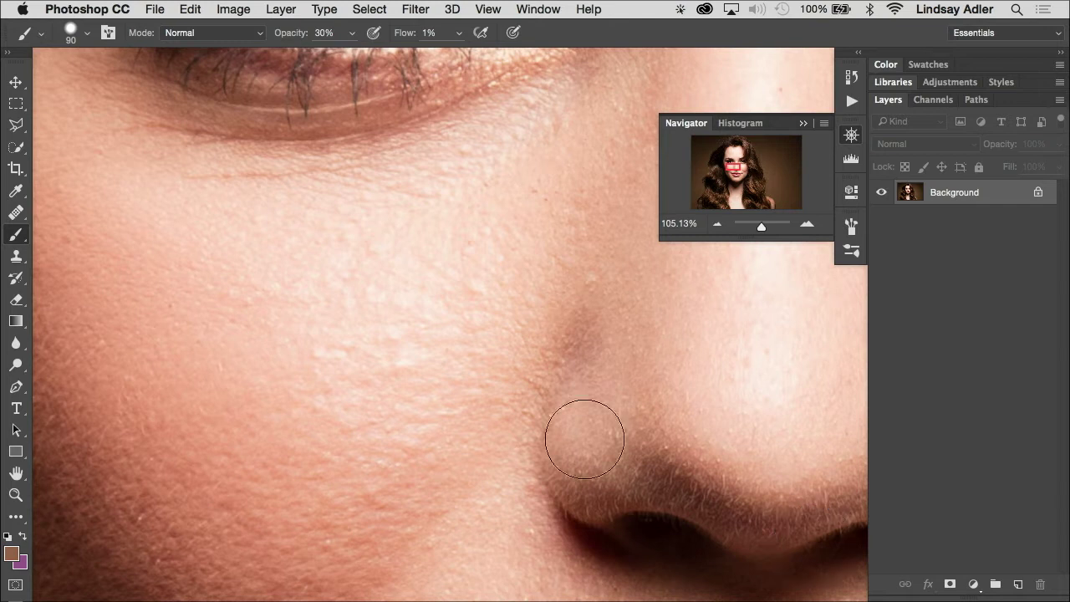
key(bracketleft)
key(bracketleft)
key(bracketleft)
key(bracketleft)
key(bracketleft)
key(bracketleft)
key(bracketleft)
key(bracketleft)
key(bracketleft)
key(bracketleft)
key(bracketleft)
key(bracketleft)
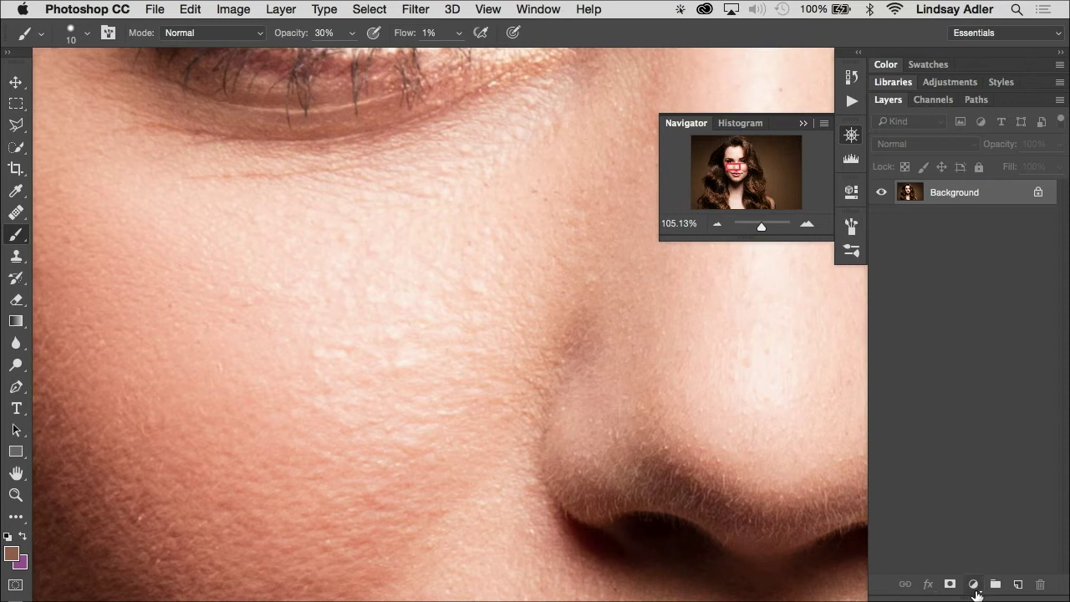
Add a Curves adjustment layer using the Lighter (RGB) preset.
click(976, 594)
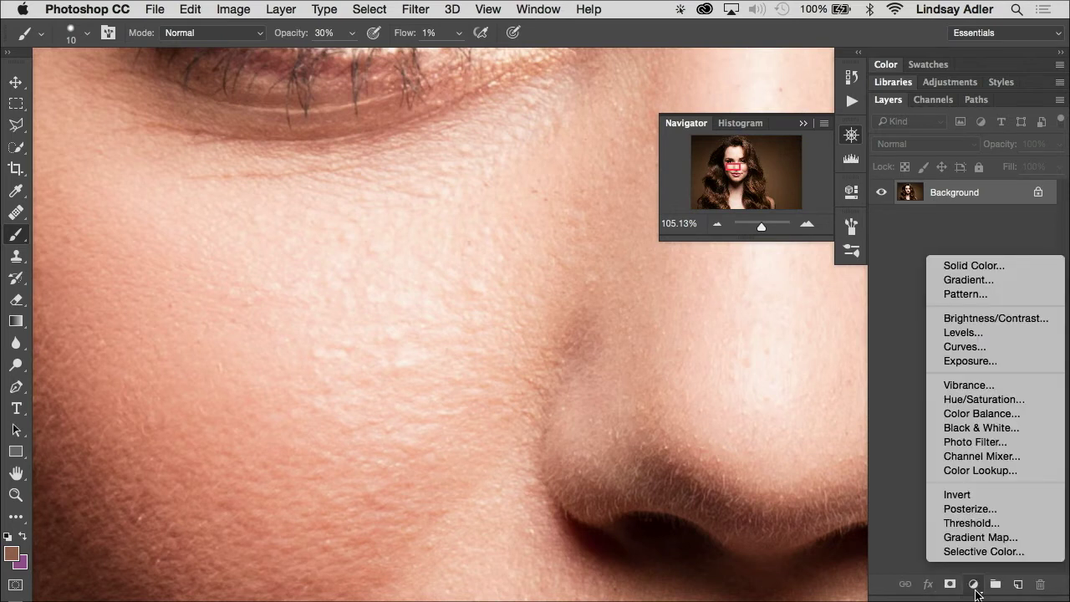
click(996, 357)
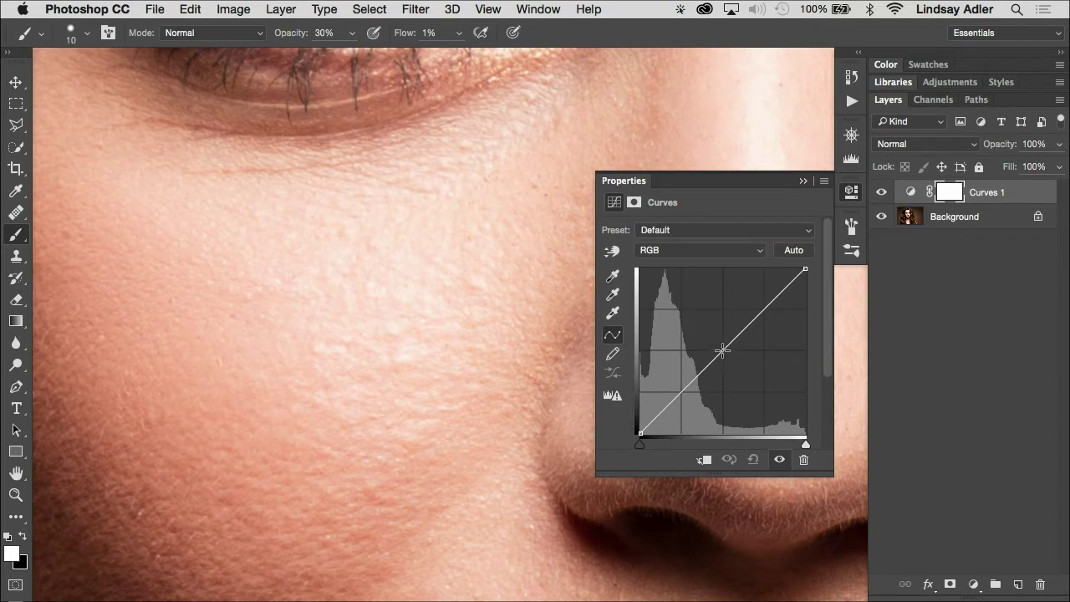
drag(723, 351, 717, 344)
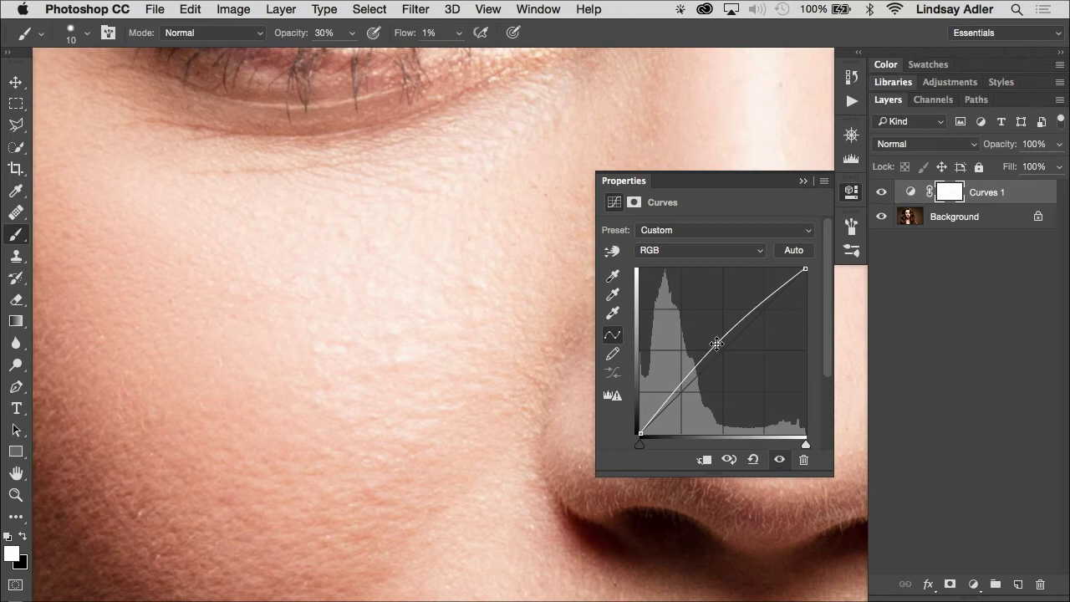
click(664, 231)
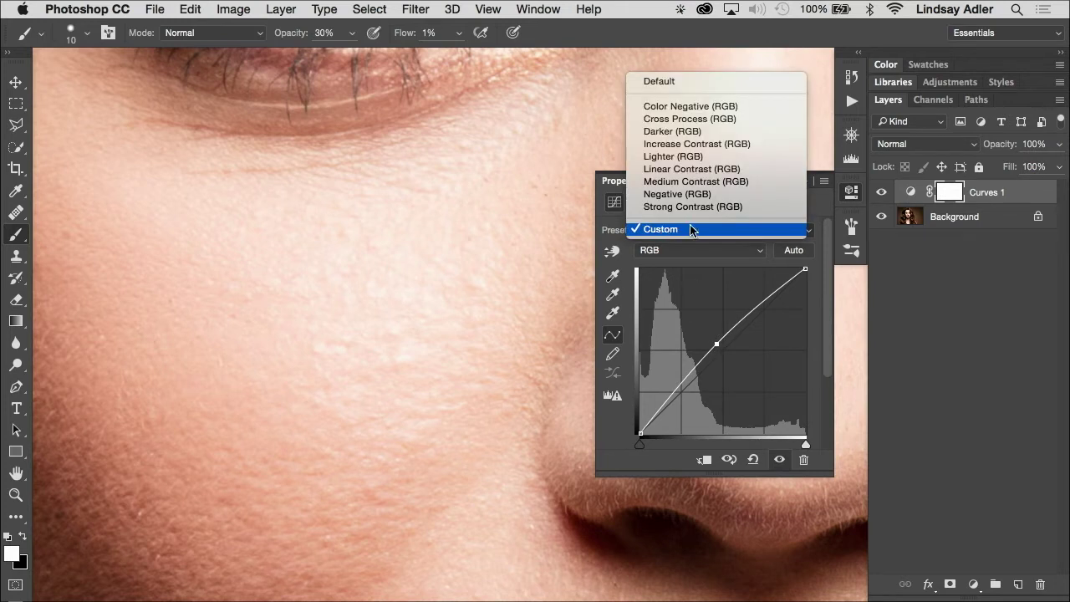
click(698, 154)
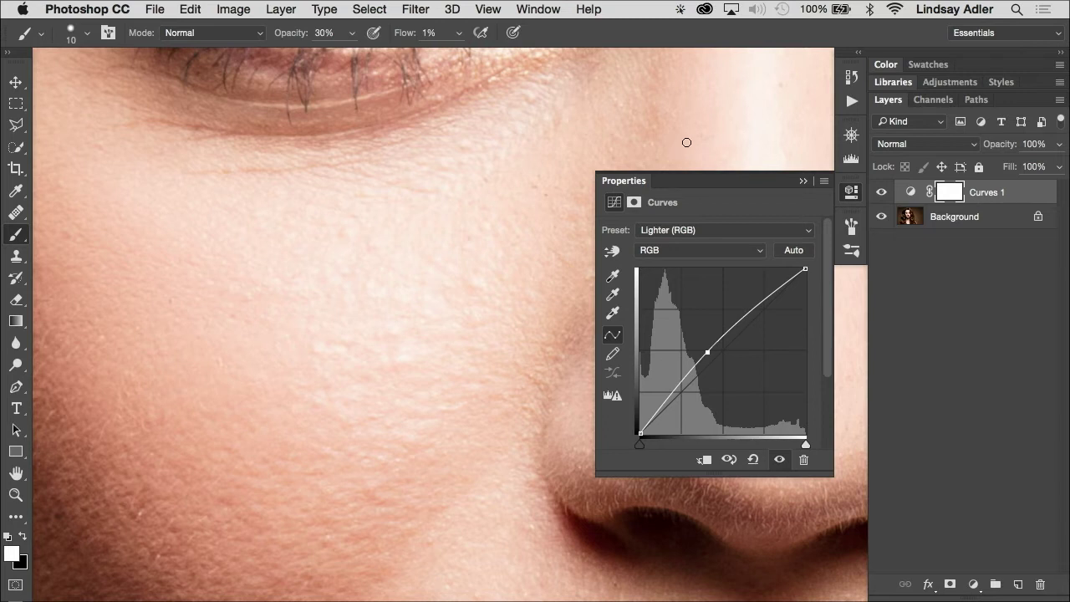
Rename the Curves layer 'dodge' and invert its mask to black.
double_click(992, 193)
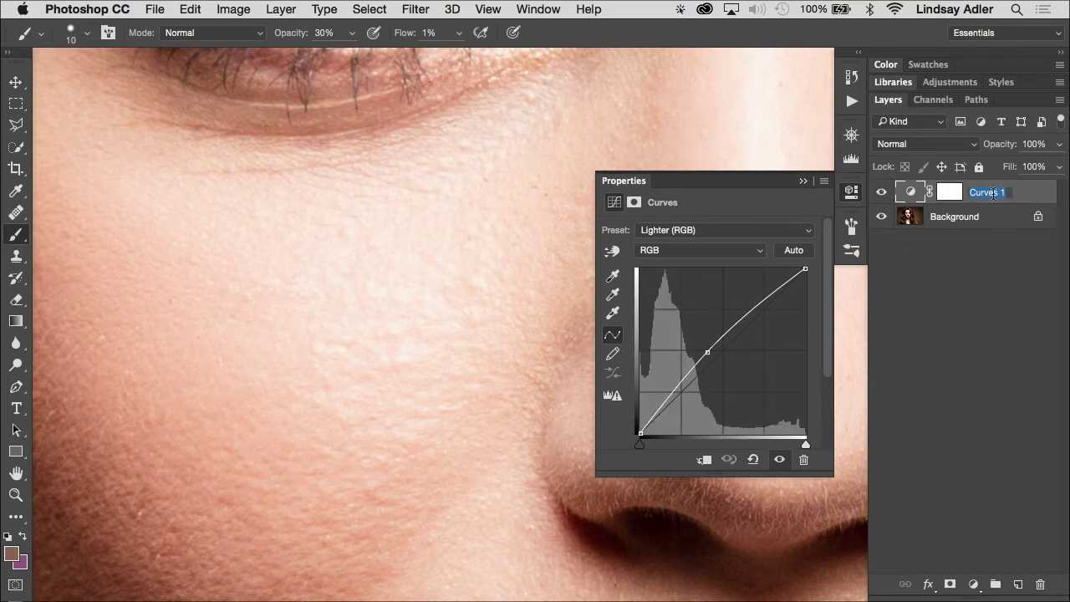
text(dodge)
key(Return)
click(953, 196)
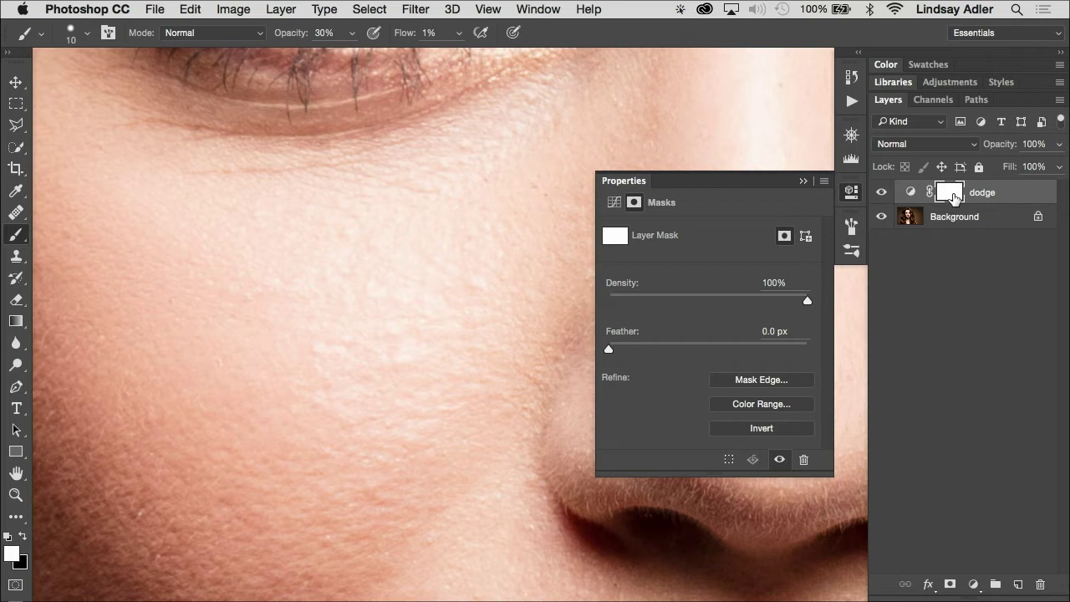
key(super+i)
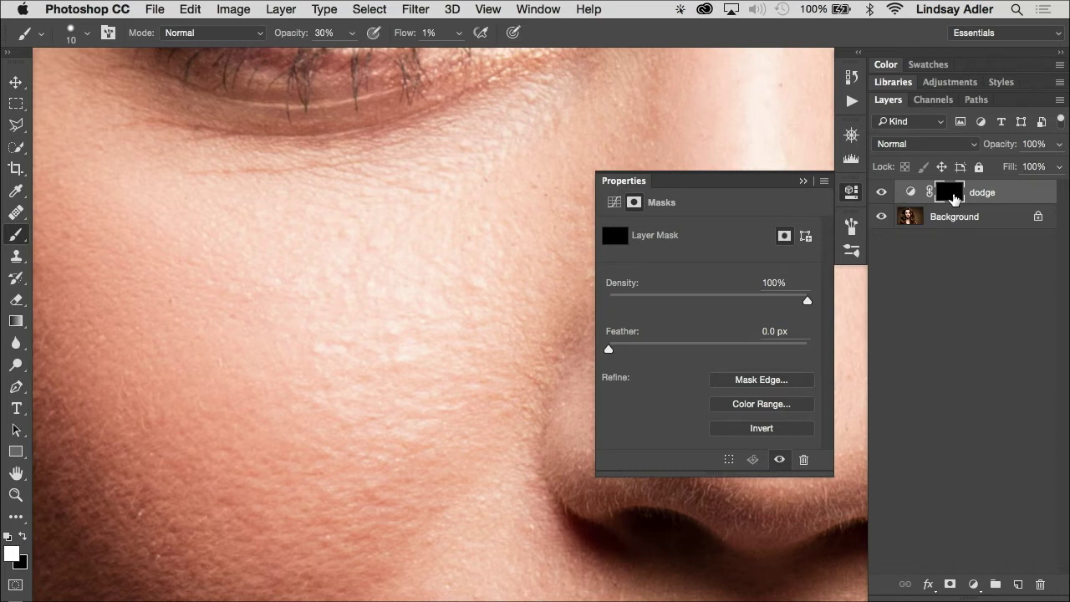
Add a second Curves adjustment layer using the Darker (RGB) preset.
click(973, 585)
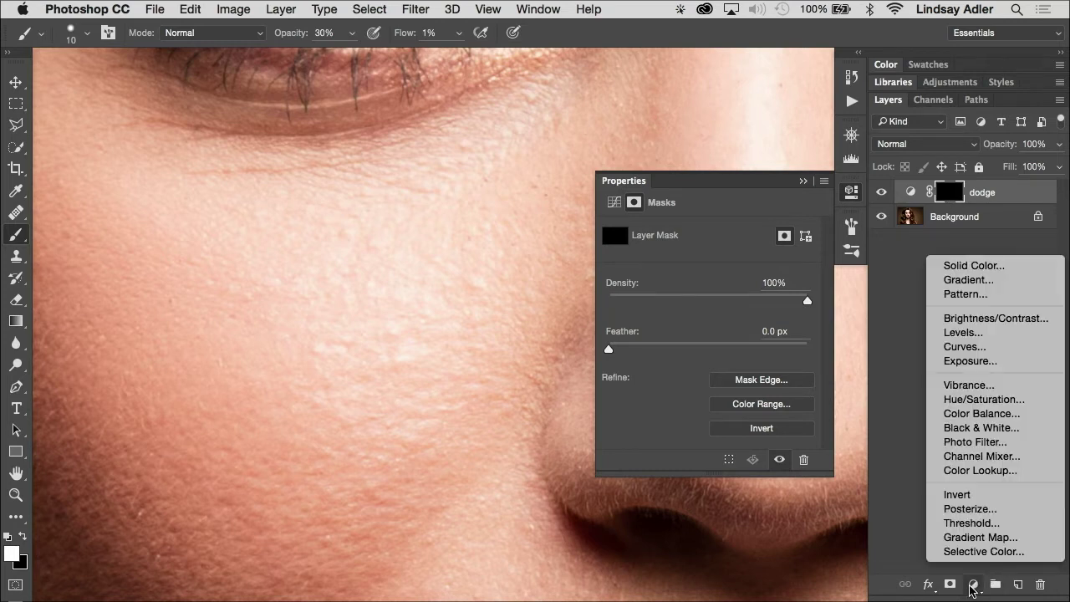
click(970, 346)
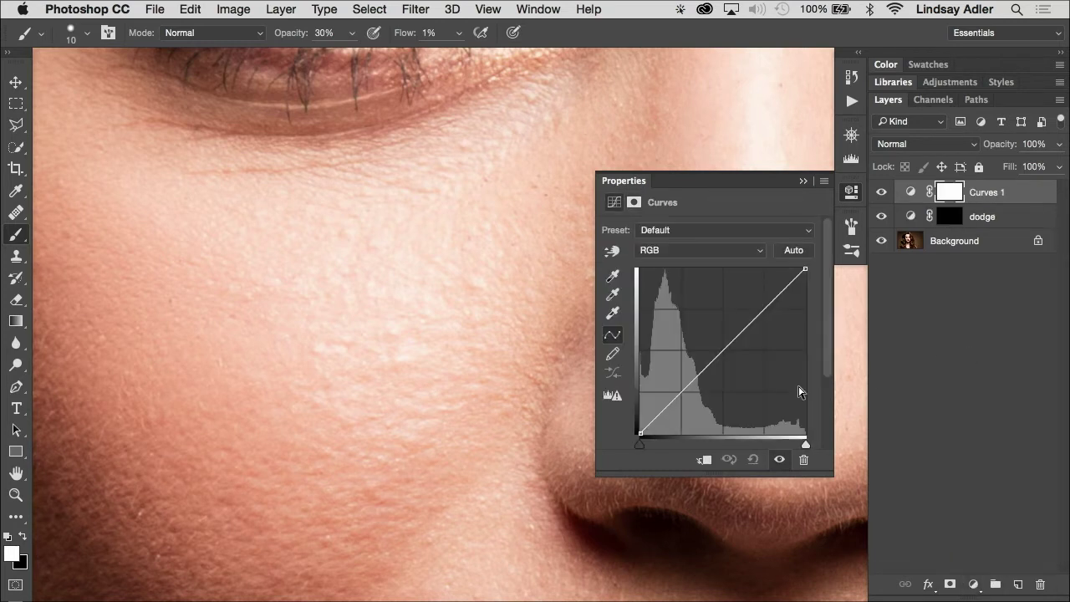
drag(733, 350, 729, 356)
click(660, 230)
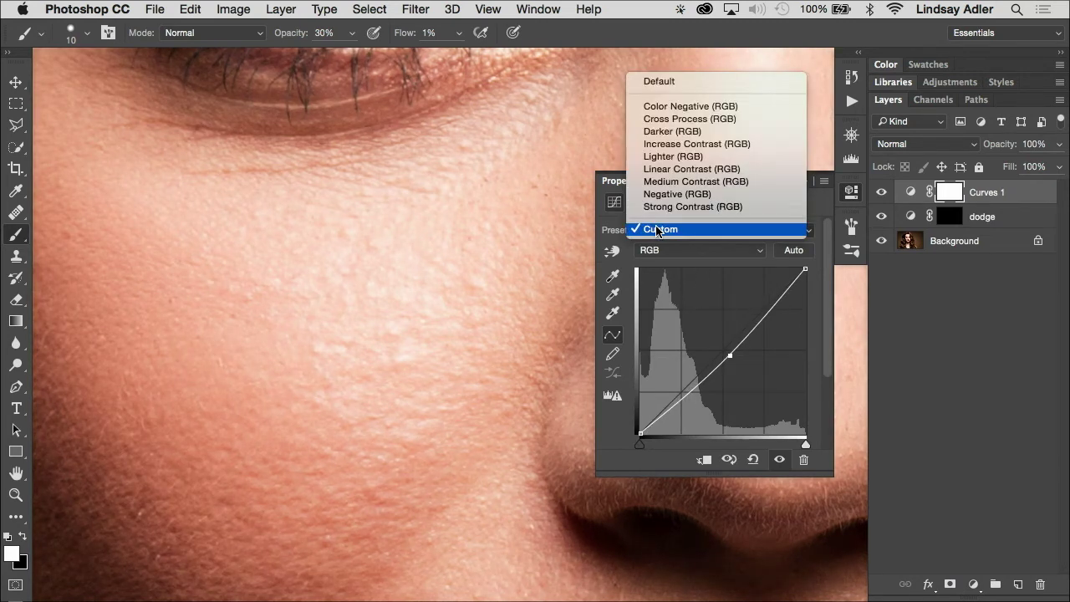
click(674, 132)
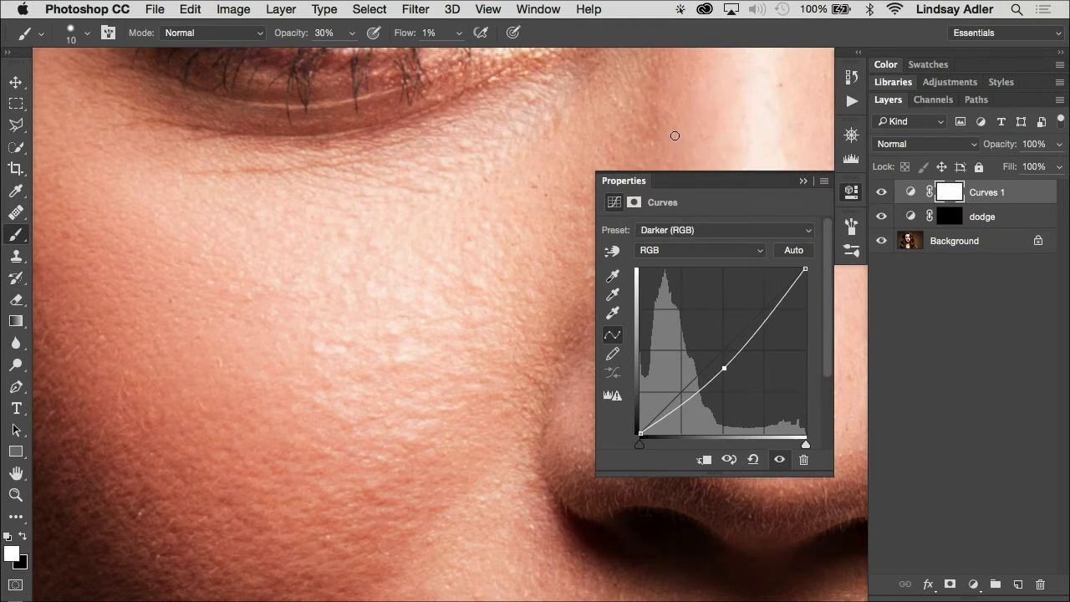
double_click(634, 183)
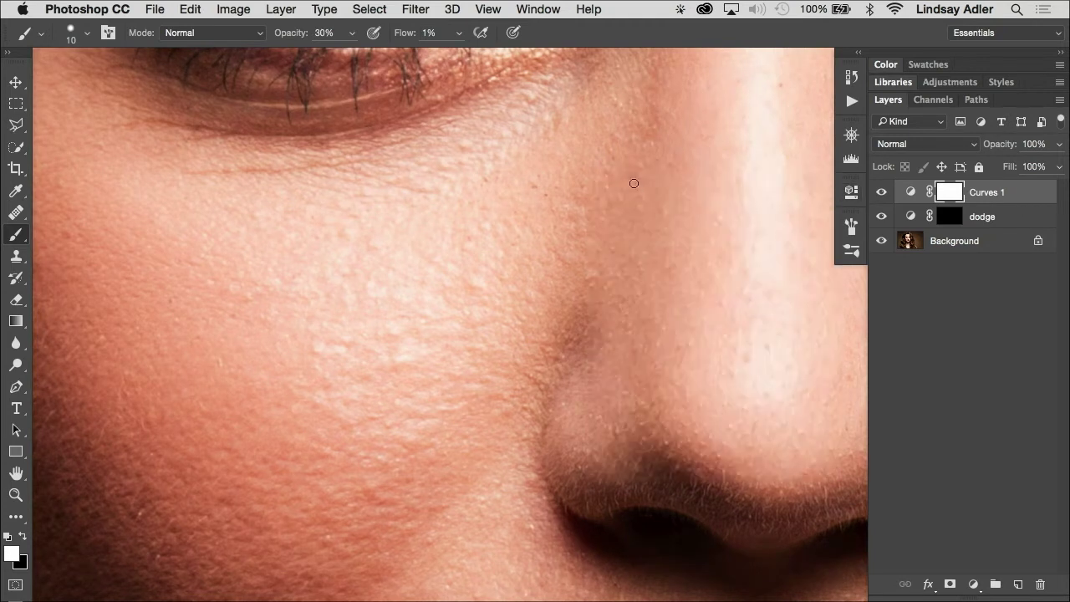
Rename the new Curves layer 'burn' and invert its mask to black.
double_click(982, 194)
text(burn)
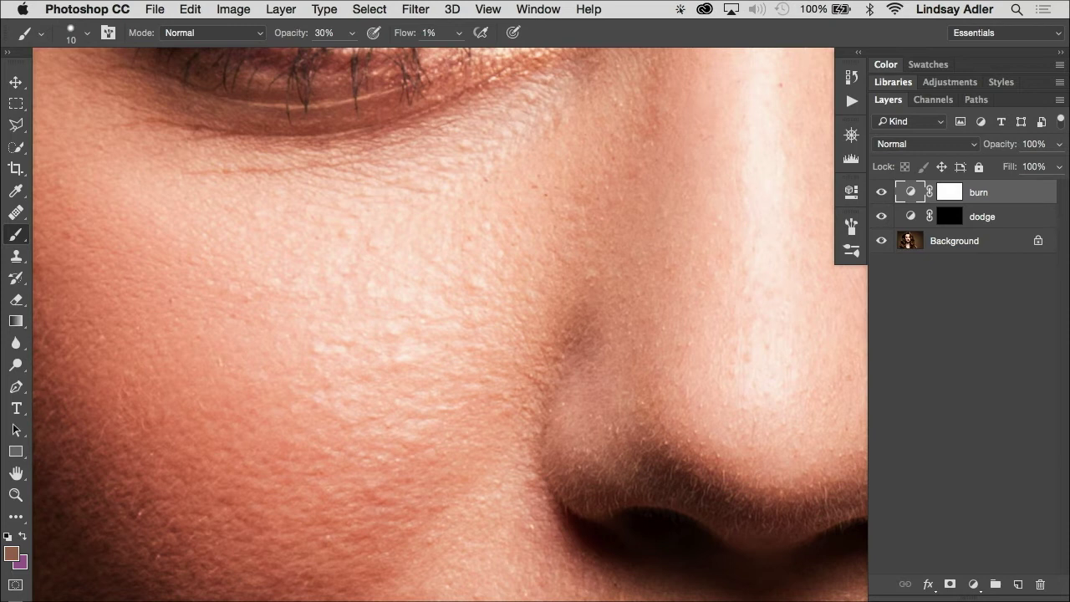
key(super)
click(949, 193)
key(super+i)
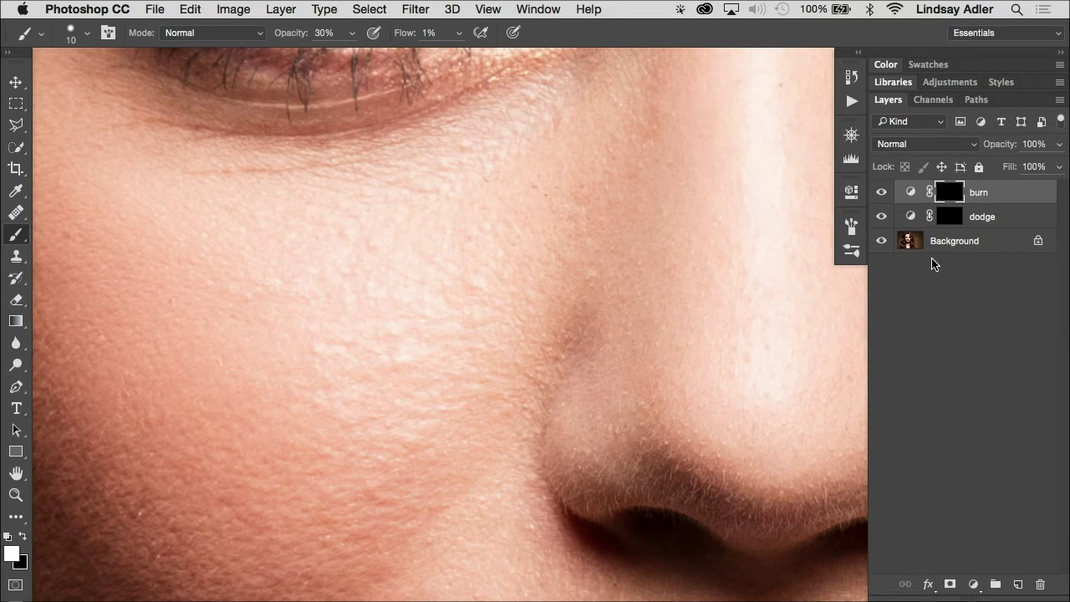
click(947, 216)
Set the brush to size 35, 100% opacity and 2% flow.
scroll(714, 341, down, 10)
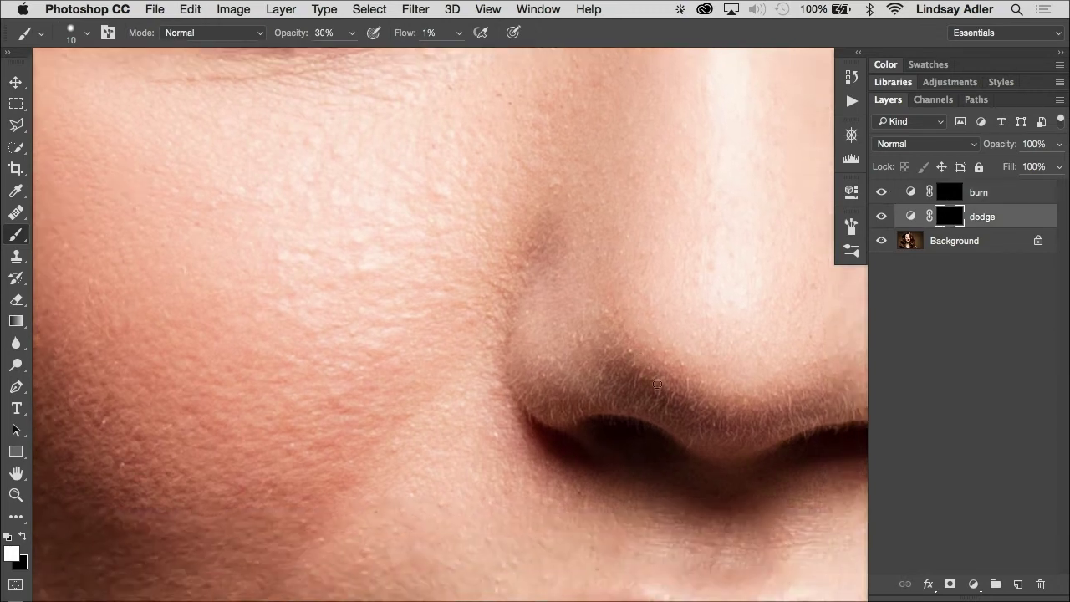
scroll(658, 384, down, 6)
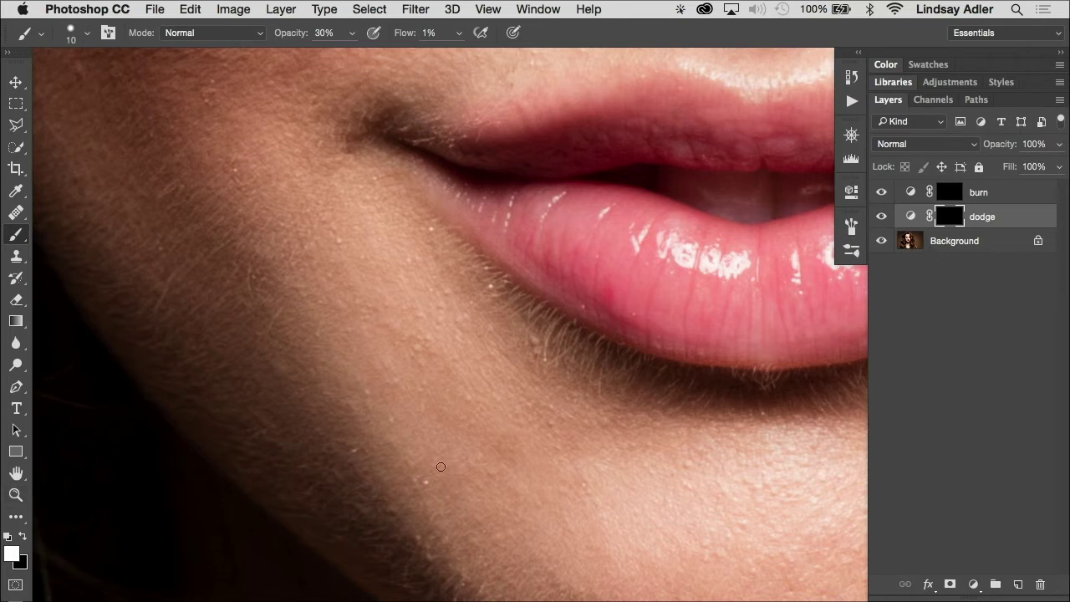
key(bracketright)
key(bracketright)
key(bracketright)
key(bracketright)
key(bracketright)
click(461, 37)
click(351, 33)
mouse_move(346, 52)
mouse_down()
mouse_move(490, 53)
mouse_move(459, 59)
mouse_up()
click(459, 38)
Toggle the dodge layer's visibility repeatedly to compare it with the original.
click(881, 217)
click(882, 218)
click(882, 217)
click(881, 216)
click(881, 216)
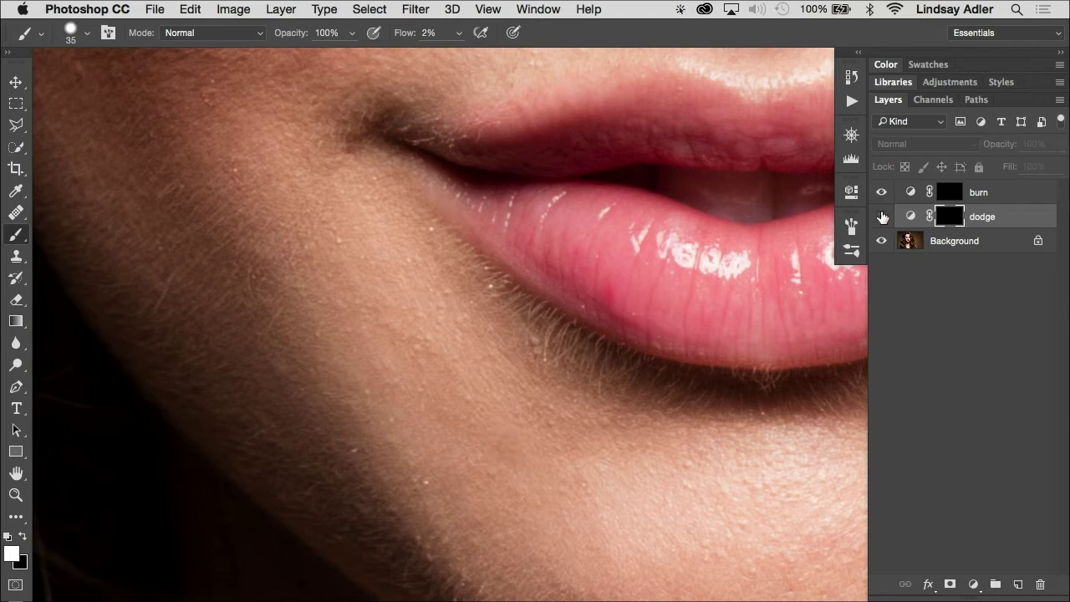
click(882, 217)
click(881, 216)
click(881, 217)
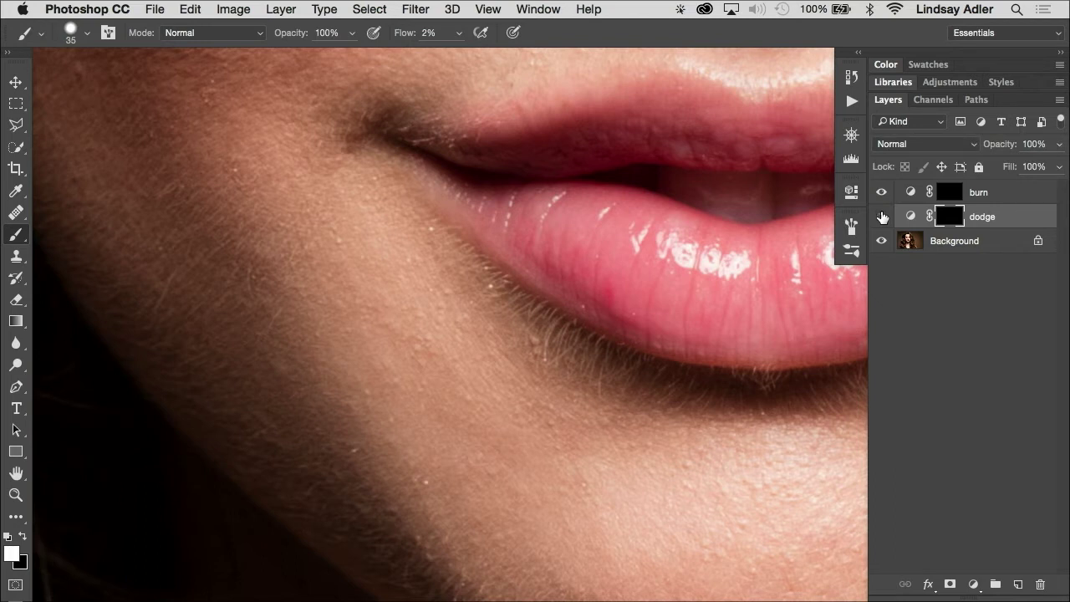
click(881, 217)
click(882, 217)
scroll(413, 346, up, 8)
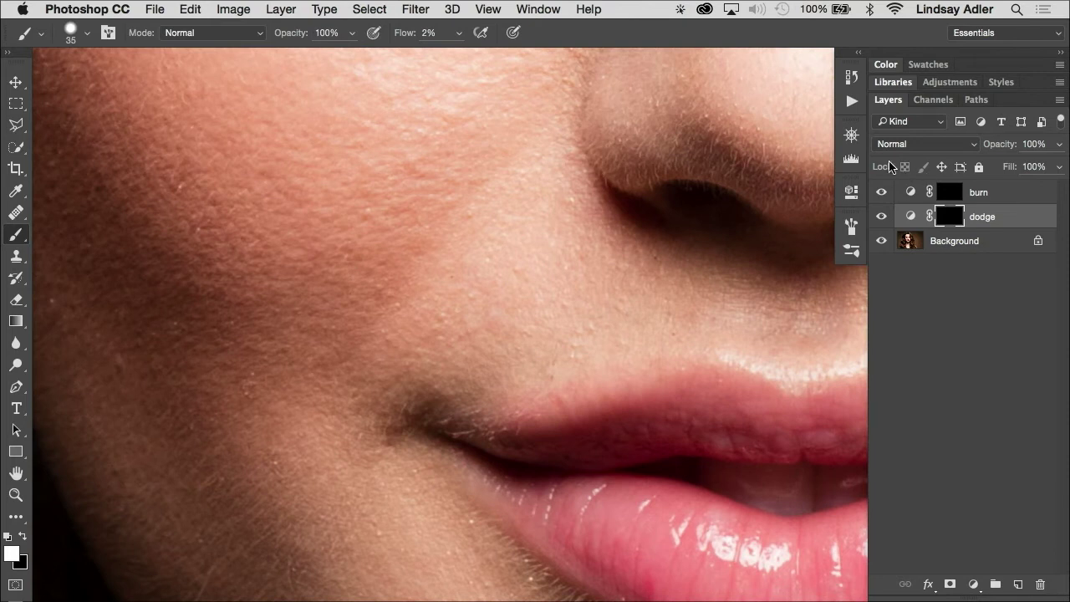
Zoom out with the Navigator to the whole face and set the brush to size 30 for dodging cheeks and jaw.
click(853, 136)
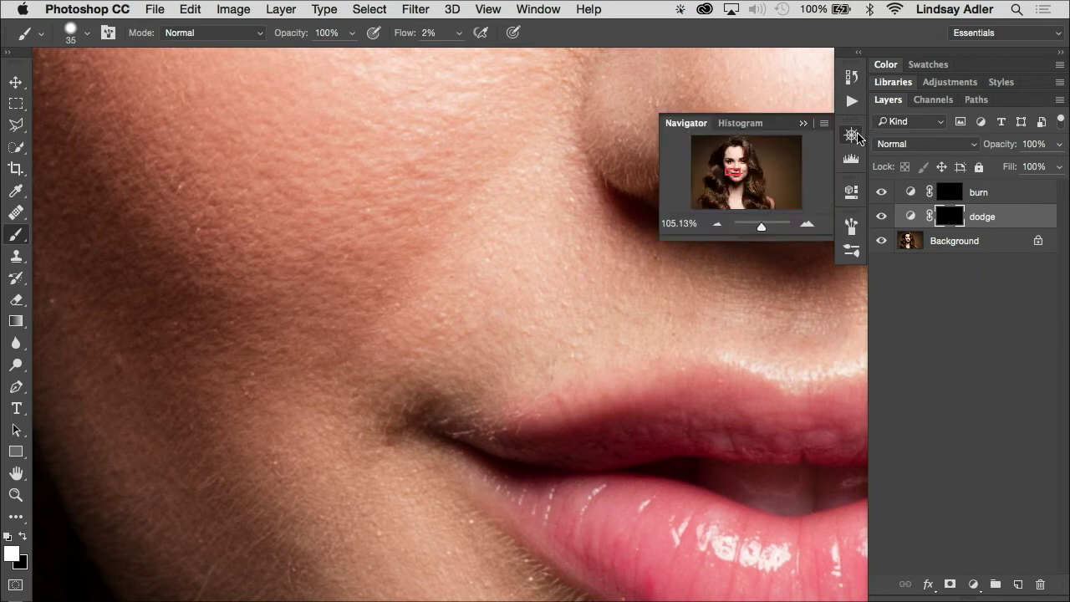
drag(760, 229, 759, 232)
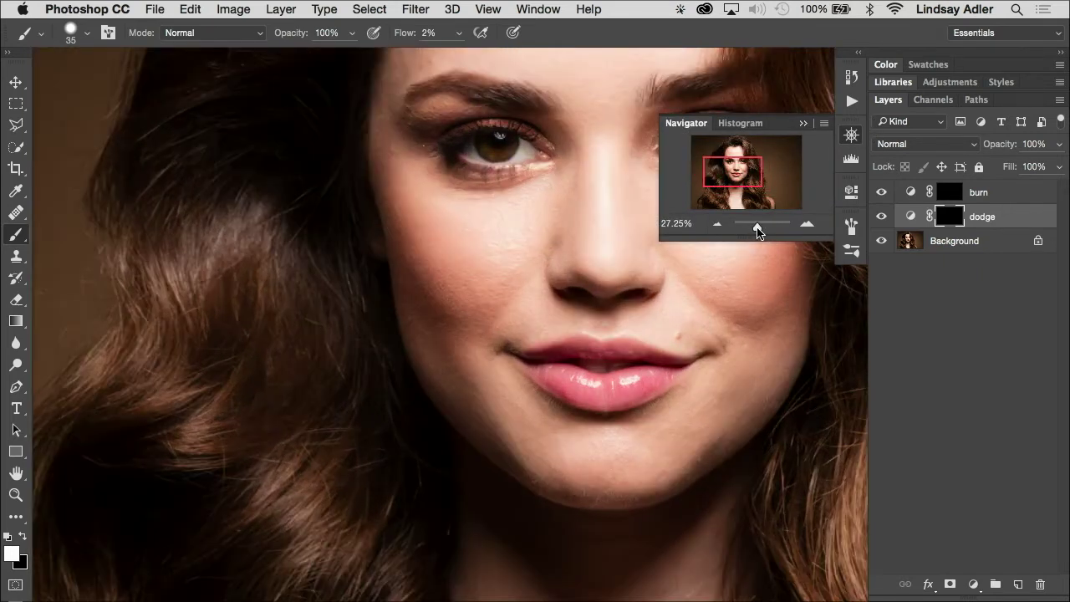
click(688, 125)
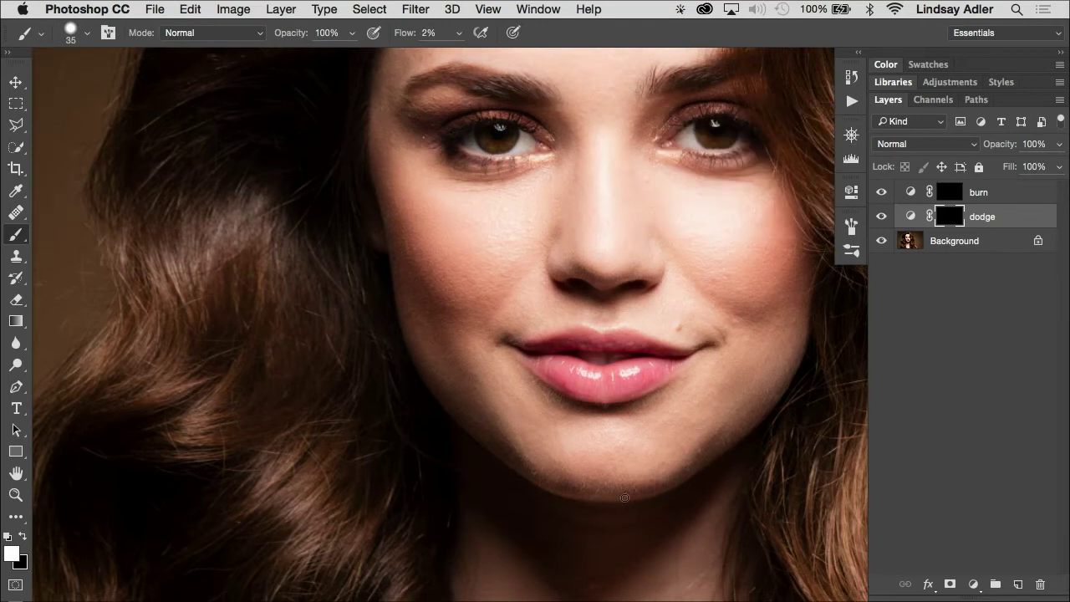
key(bracketright)
scroll(731, 269, down, 2)
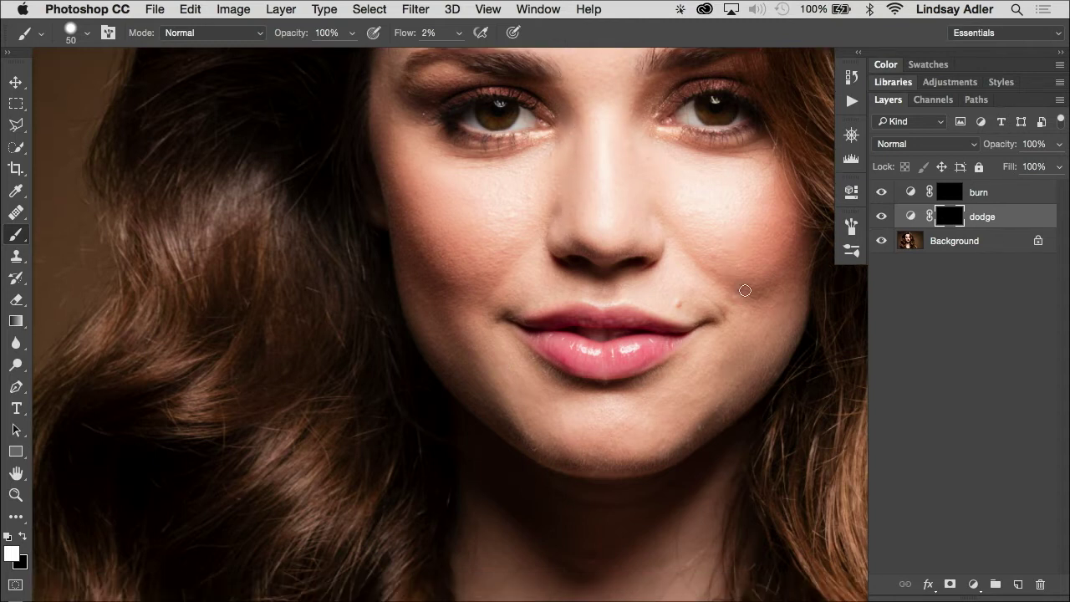
key(bracketleft)
Zoom in to about 105% beside the nose and reduce the brush to size 15.
click(851, 134)
drag(755, 226, 763, 226)
scroll(619, 440, up, 6)
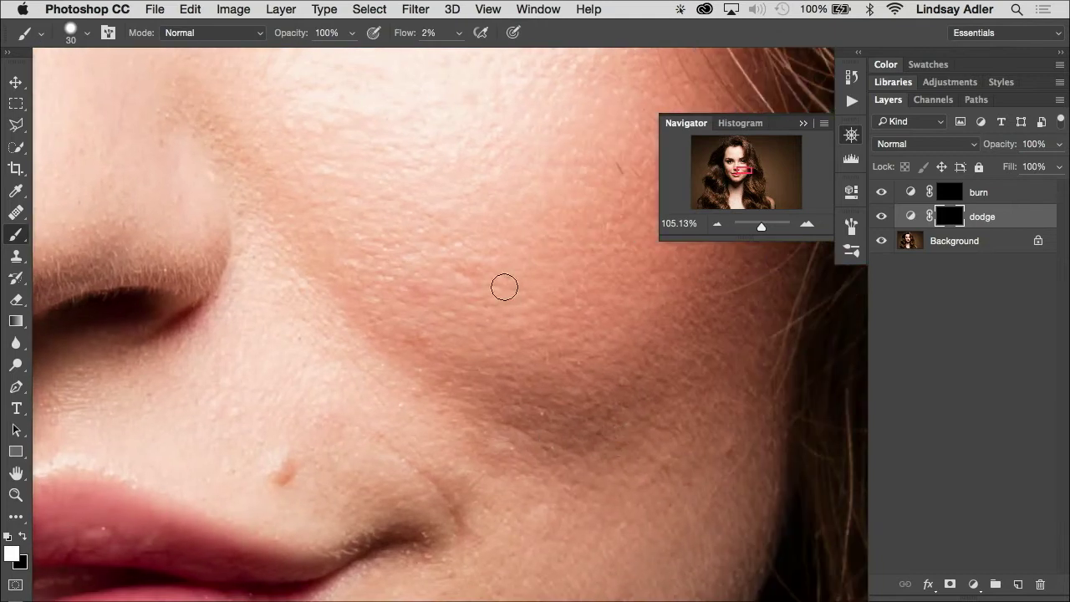
key(bracketleft)
key(bracketleft)
key(bracketright)
key(bracketleft)
Toggle the dodge layer off and on to compare the brightened cheek.
click(881, 216)
click(881, 217)
click(885, 217)
click(884, 217)
click(884, 216)
click(885, 217)
scroll(681, 506, down, 2)
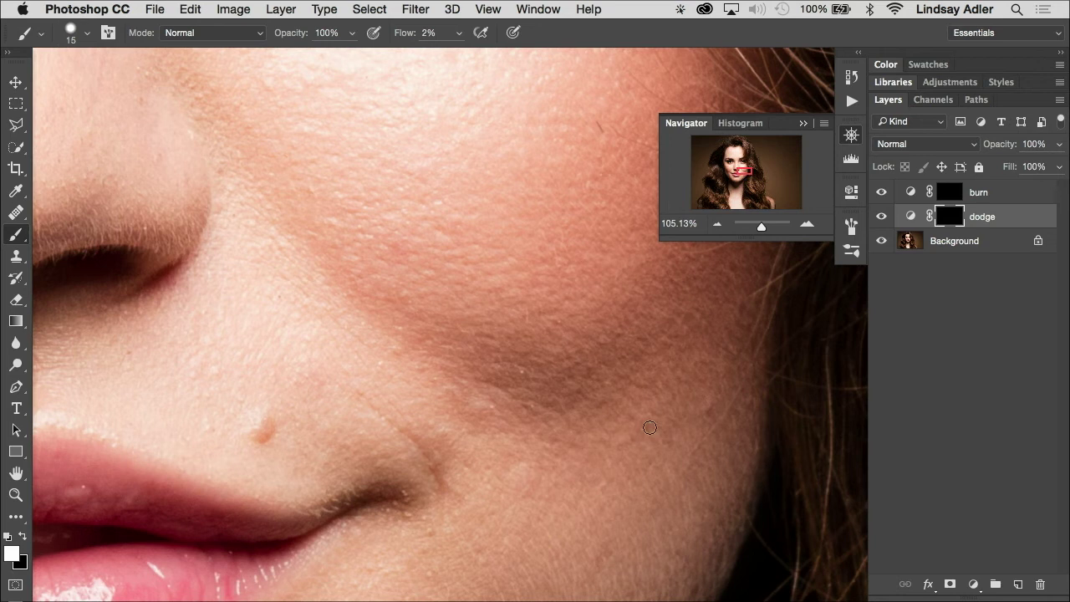
click(951, 194)
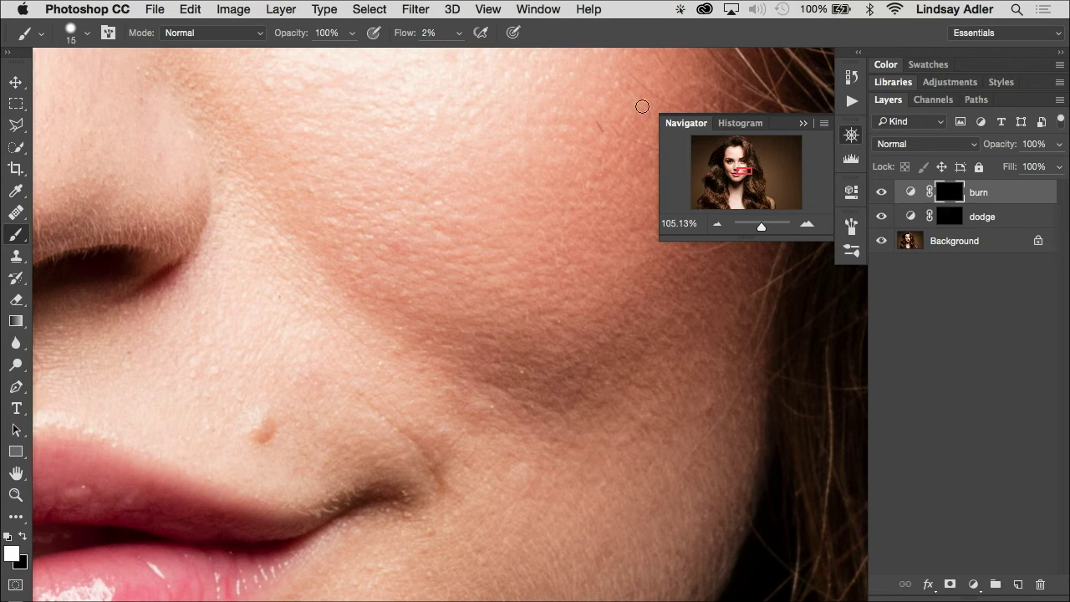
Shrink the brush to size 10 and paint down bright spots on the cheek and nose on the burn mask.
key(bracketleft)
scroll(325, 218, up, 2)
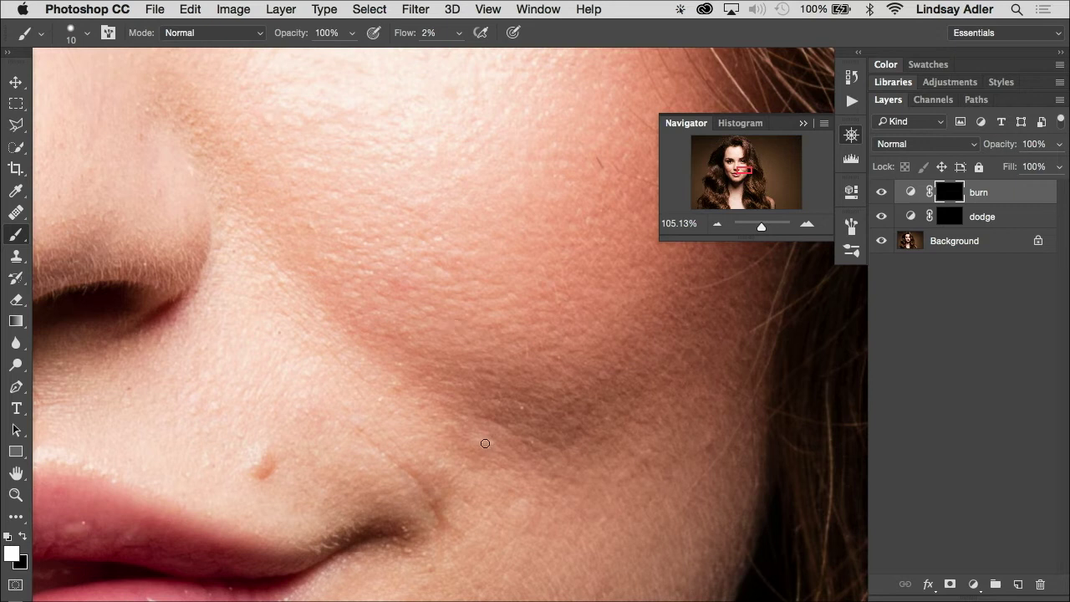
scroll(525, 505, down, 2)
scroll(525, 505, left, 10)
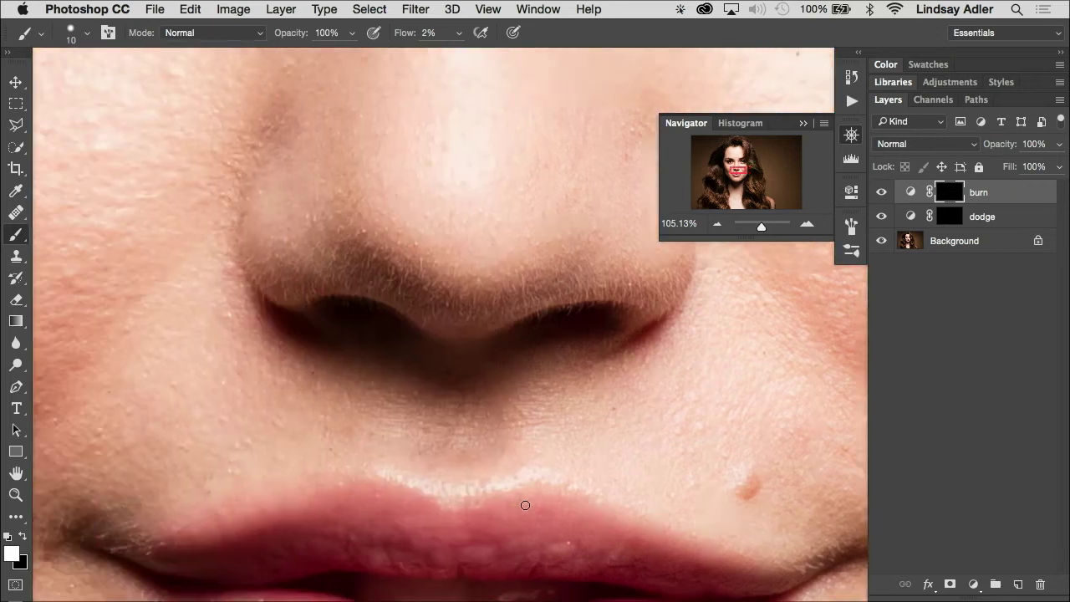
scroll(524, 504, right, 8)
scroll(484, 470, up, 3)
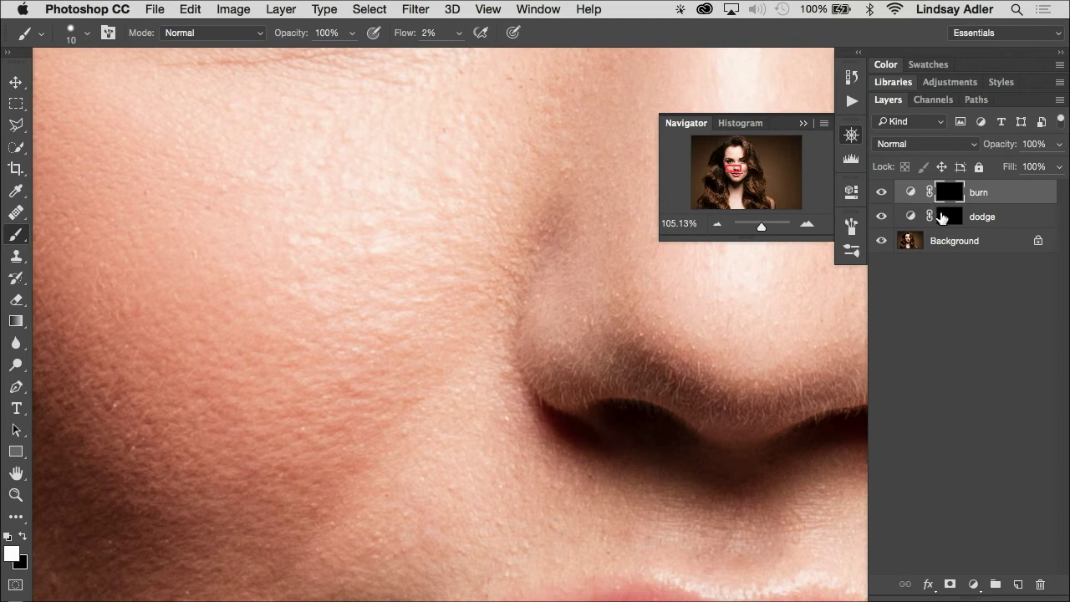
click(945, 217)
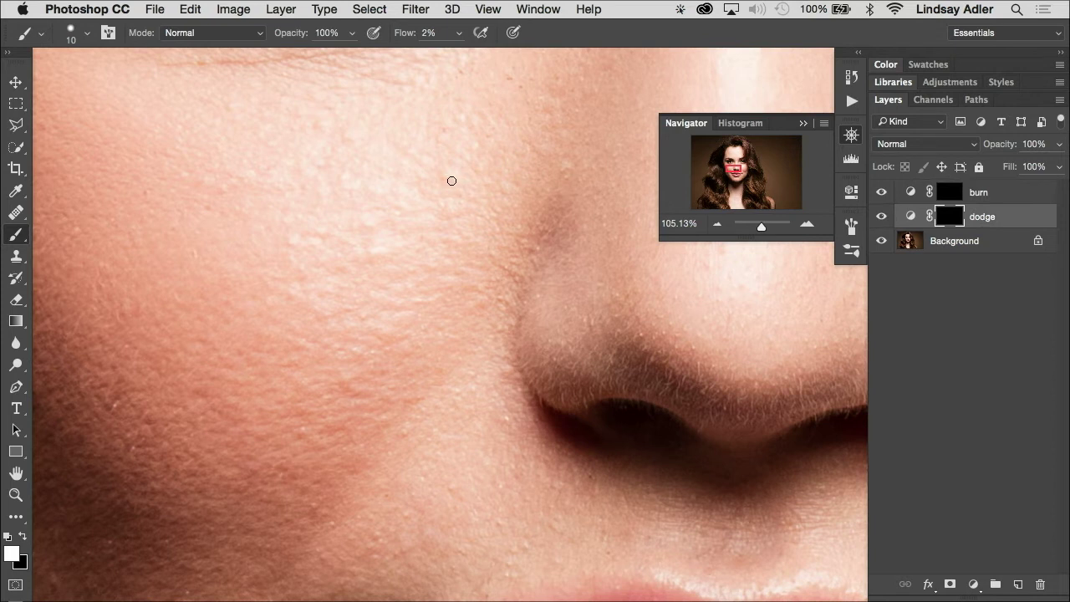
alt+click(881, 241)
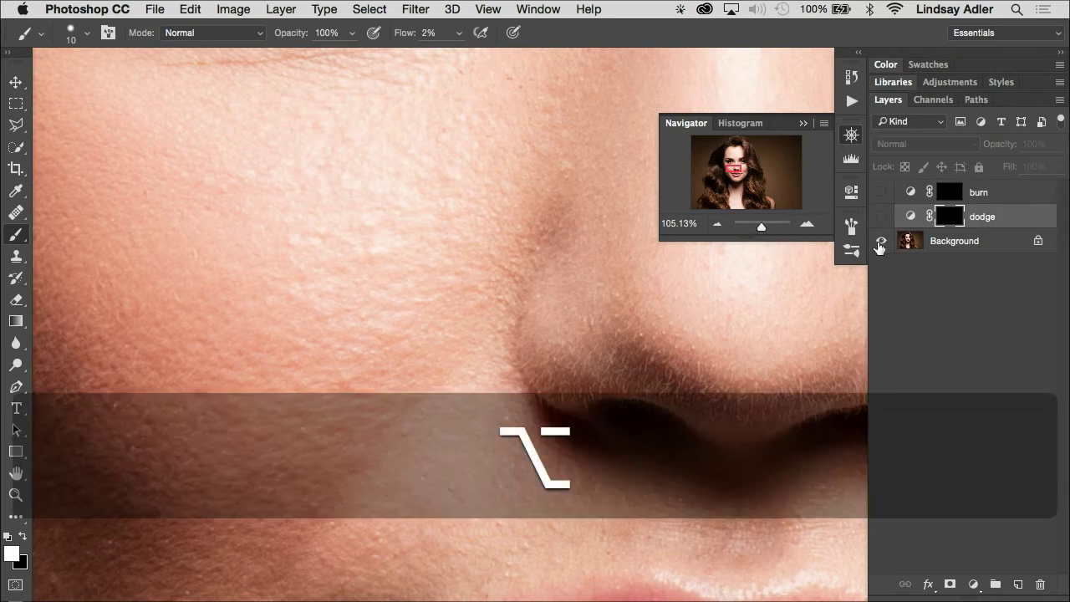
scroll(607, 287, down, 5)
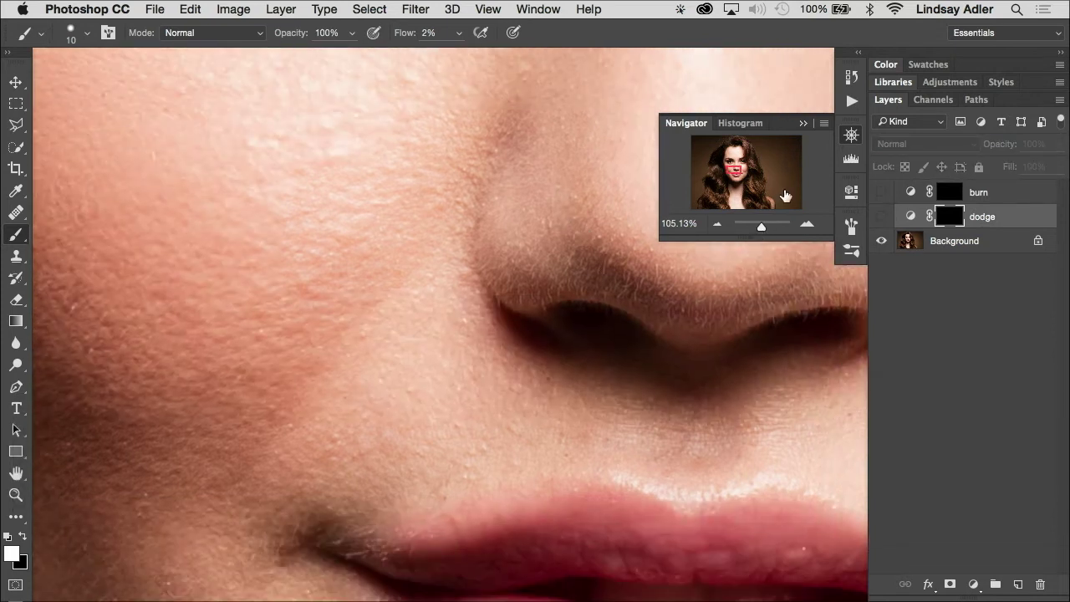
drag(876, 215, 881, 193)
scroll(664, 265, down, 10)
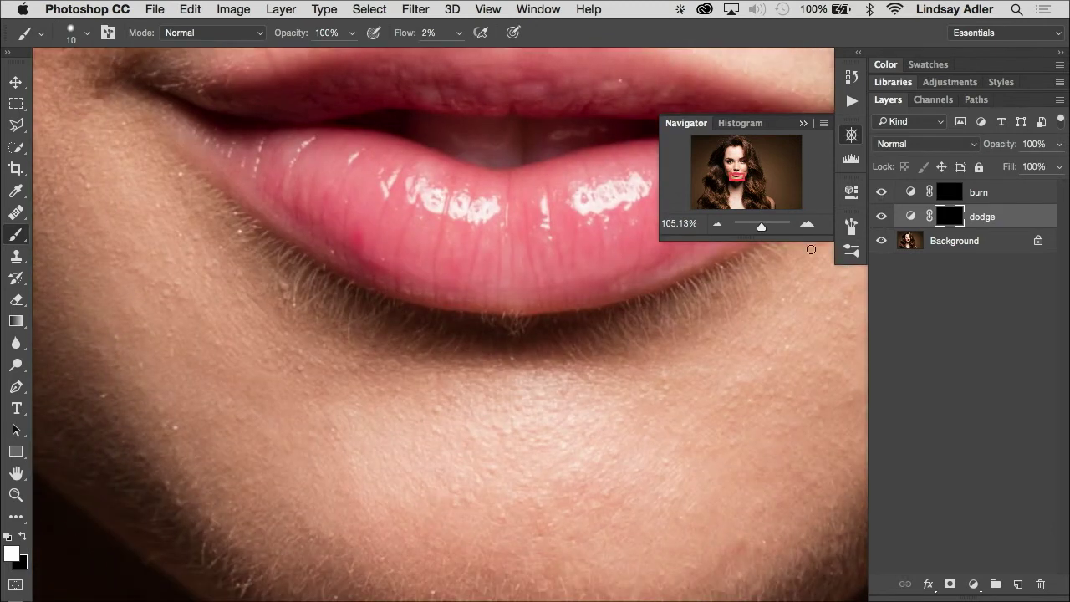
alt+click(882, 240)
alt+click(882, 241)
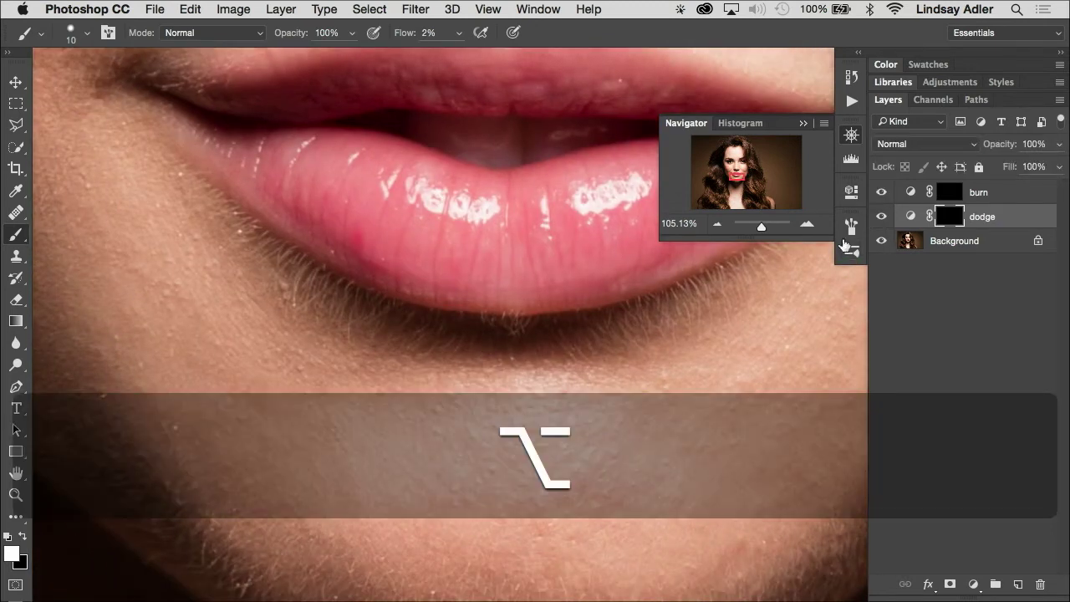
scroll(611, 295, down, 2)
scroll(611, 295, left, 2)
alt+click(881, 241)
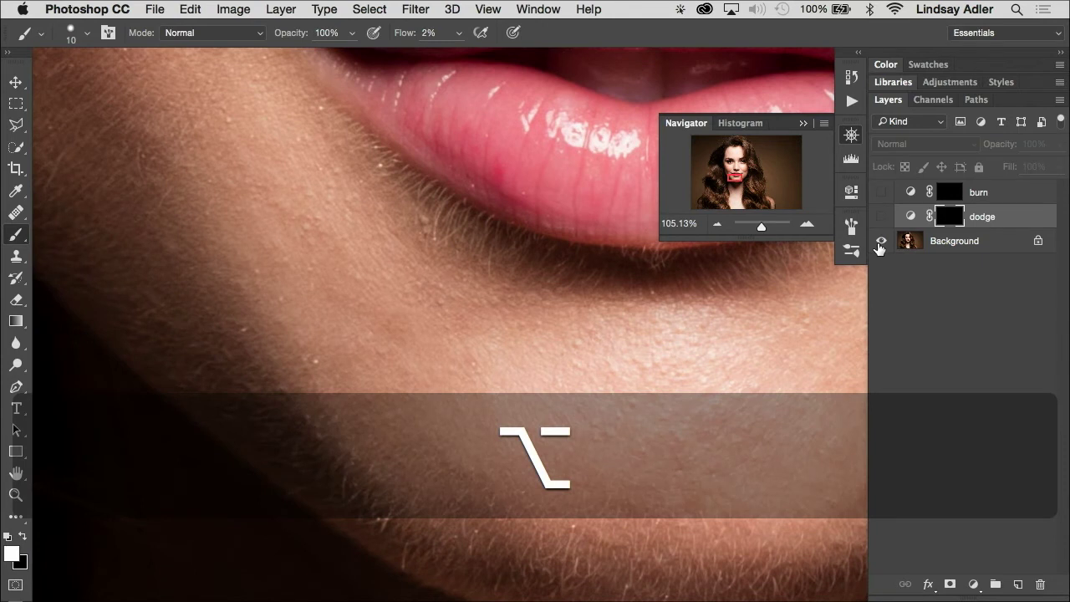
alt+click(881, 241)
alt+click(881, 243)
alt+click(881, 242)
scroll(698, 361, up, 5)
scroll(698, 361, right, 5)
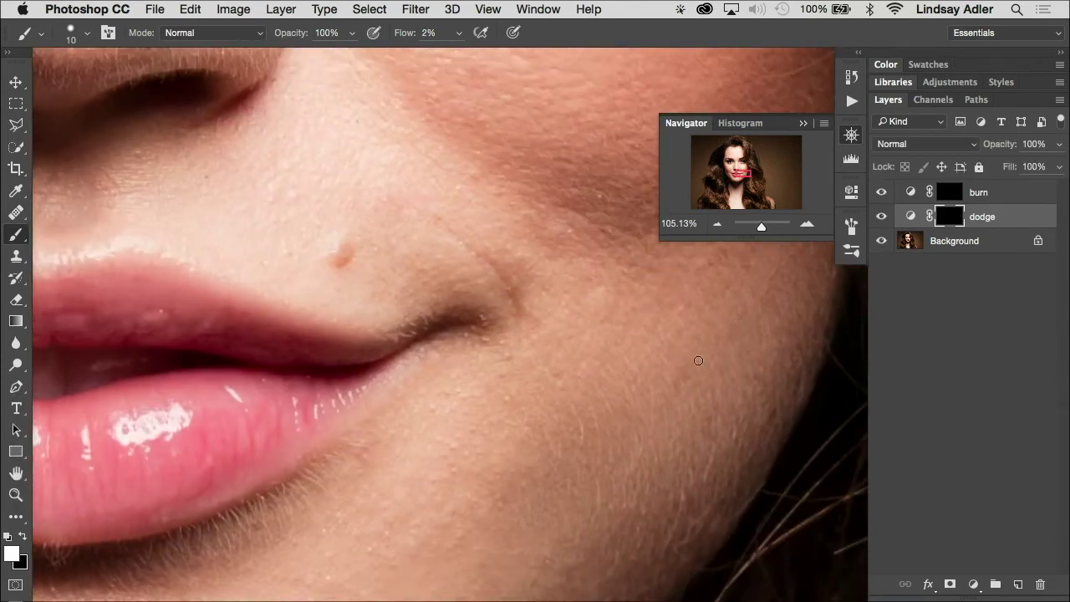
scroll(699, 360, up, 3)
alt+click(884, 243)
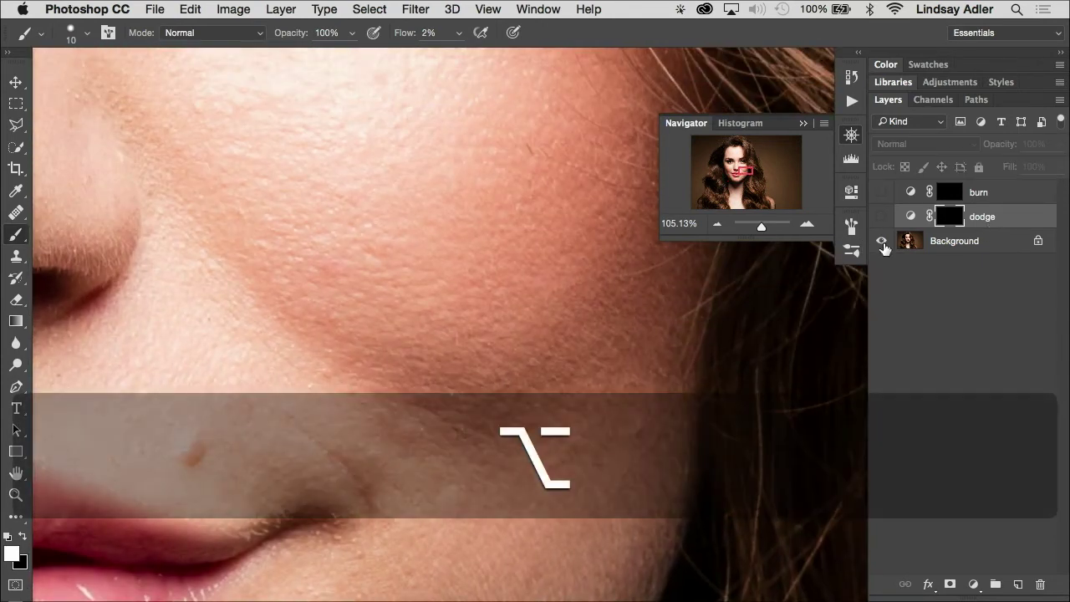
alt+click(885, 248)
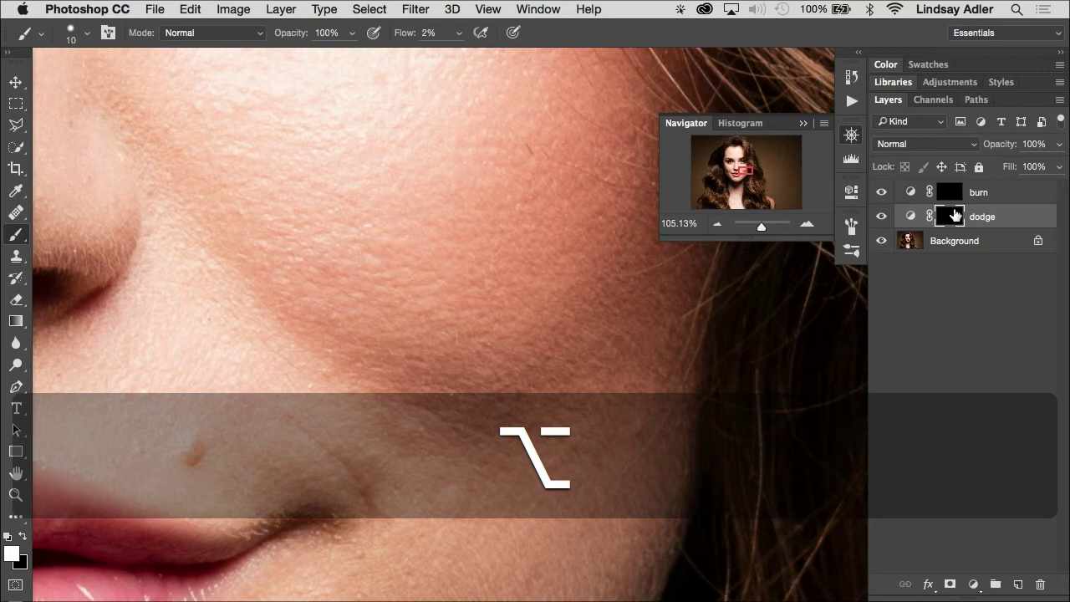
alt+click(884, 242)
alt+click(883, 242)
alt+click(884, 242)
alt+click(884, 242)
alt+click(884, 242)
alt+click(884, 242)
alt+click(884, 242)
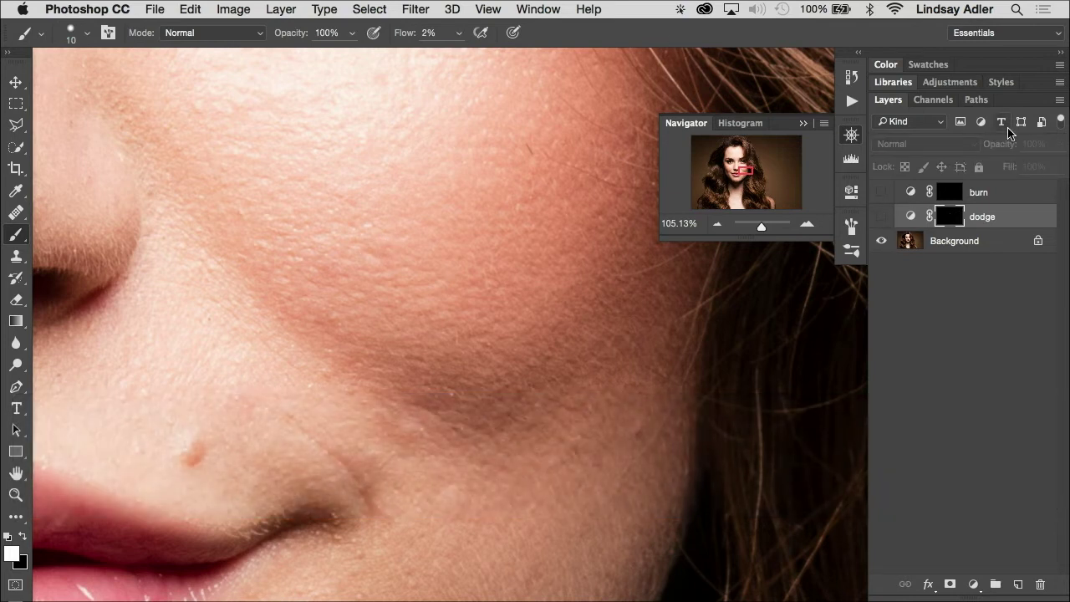
alt+click(884, 228)
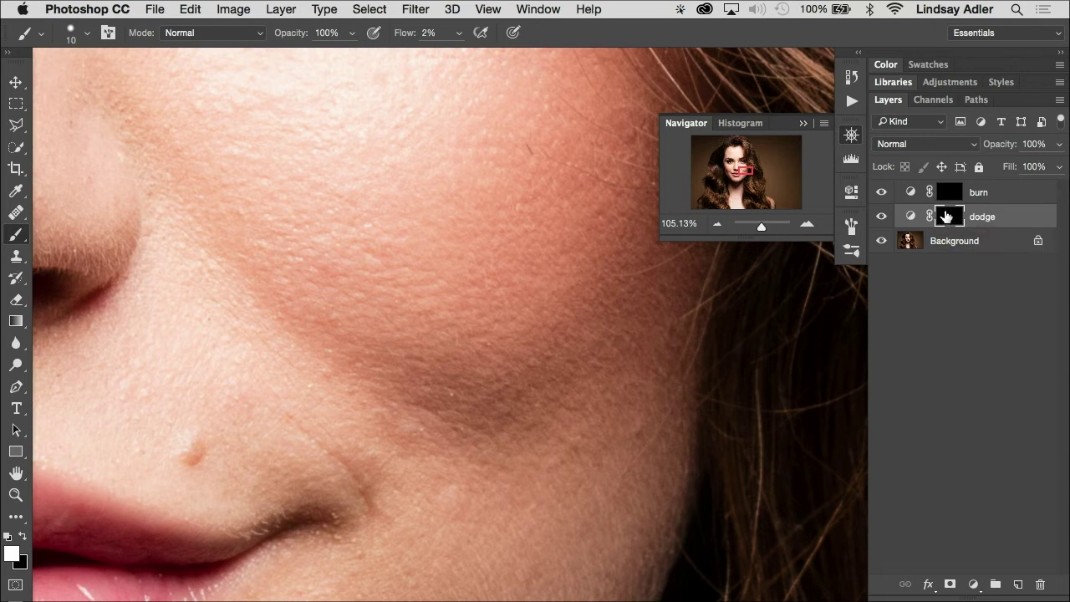
click(459, 33)
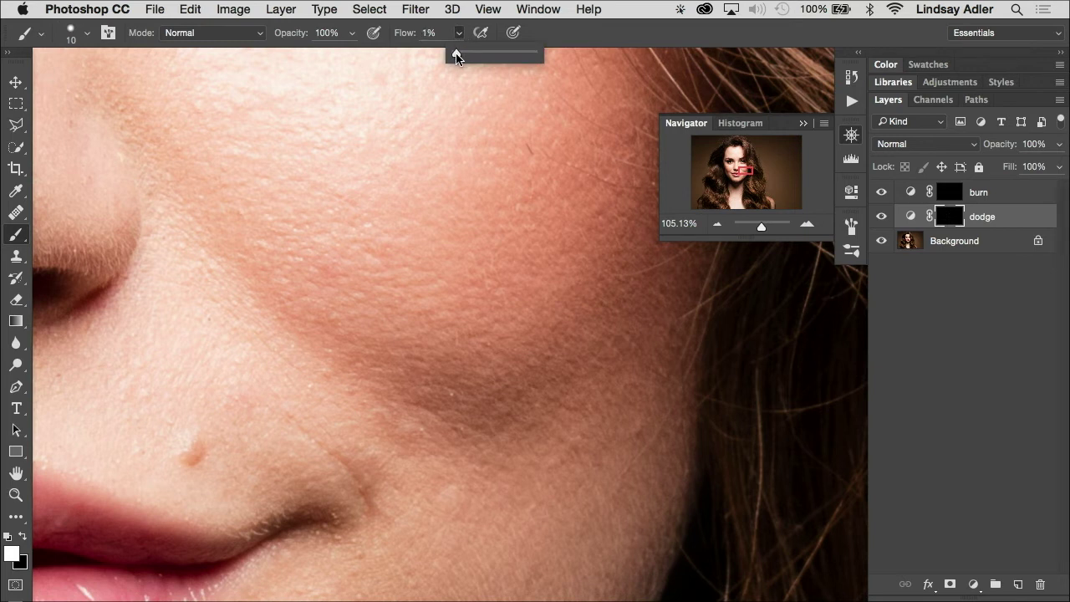
Raise the brush flow to 4% and paint the burn mask.
drag(456, 56, 459, 57)
click(949, 194)
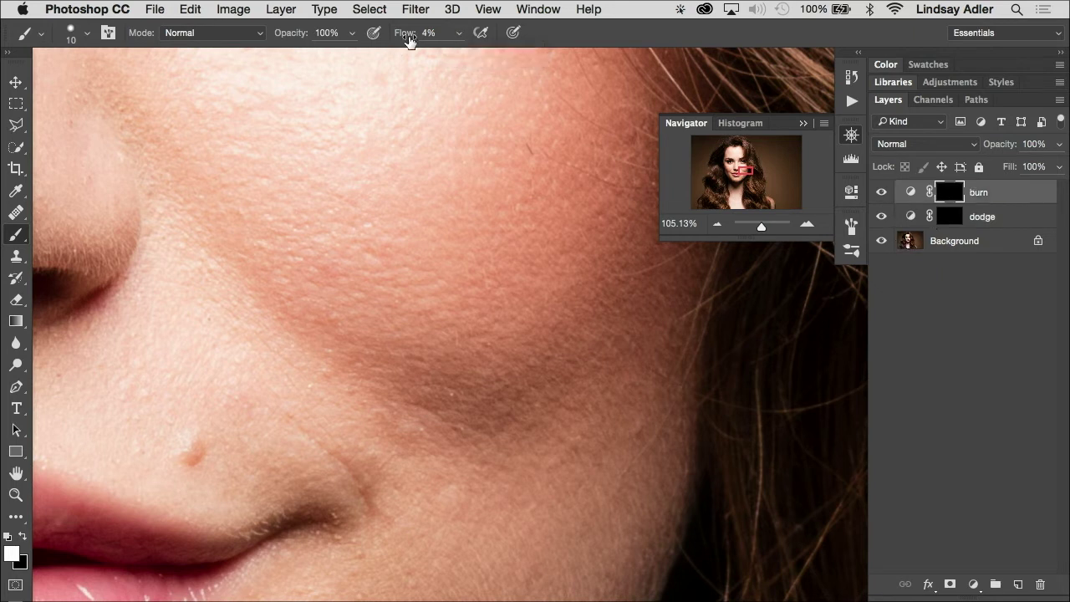
click(458, 33)
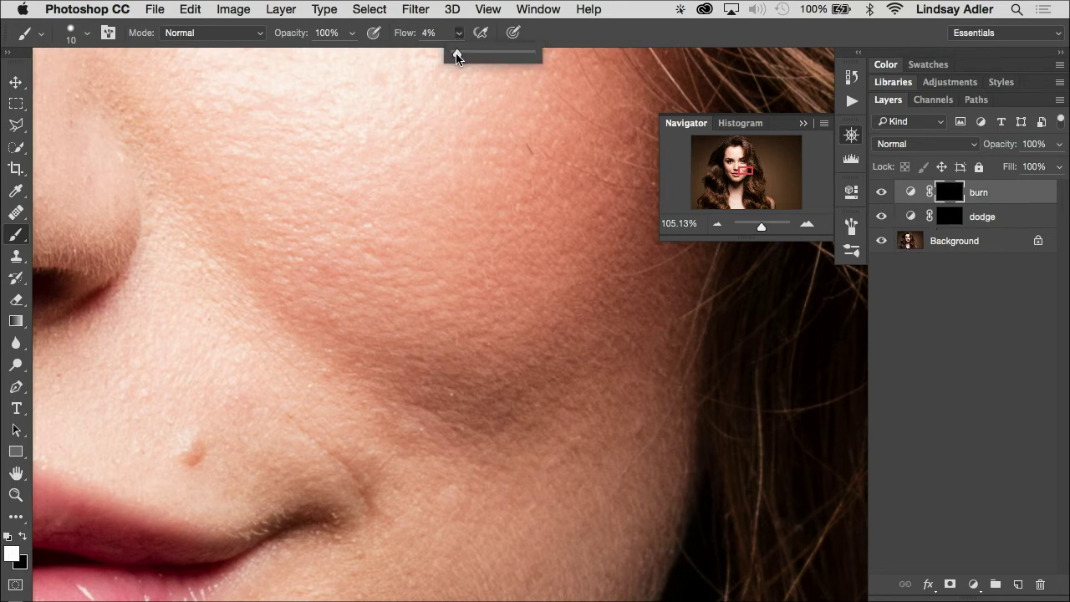
click(671, 51)
scroll(266, 466, down, 3)
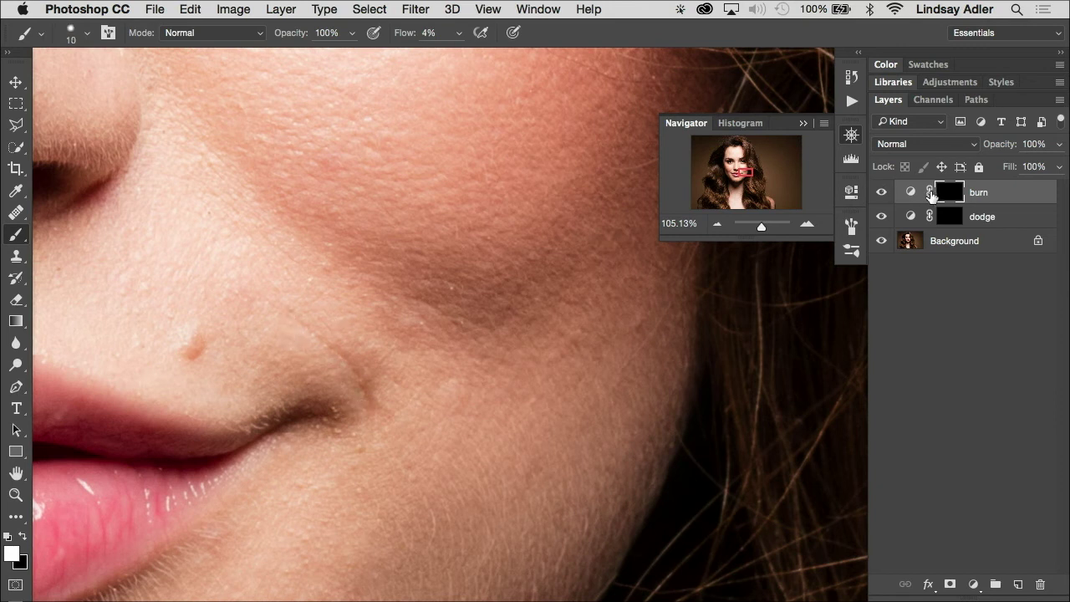
Paint the dodge mask with a 20 px brush, toggling dodge visibility to check the smile crease.
click(946, 218)
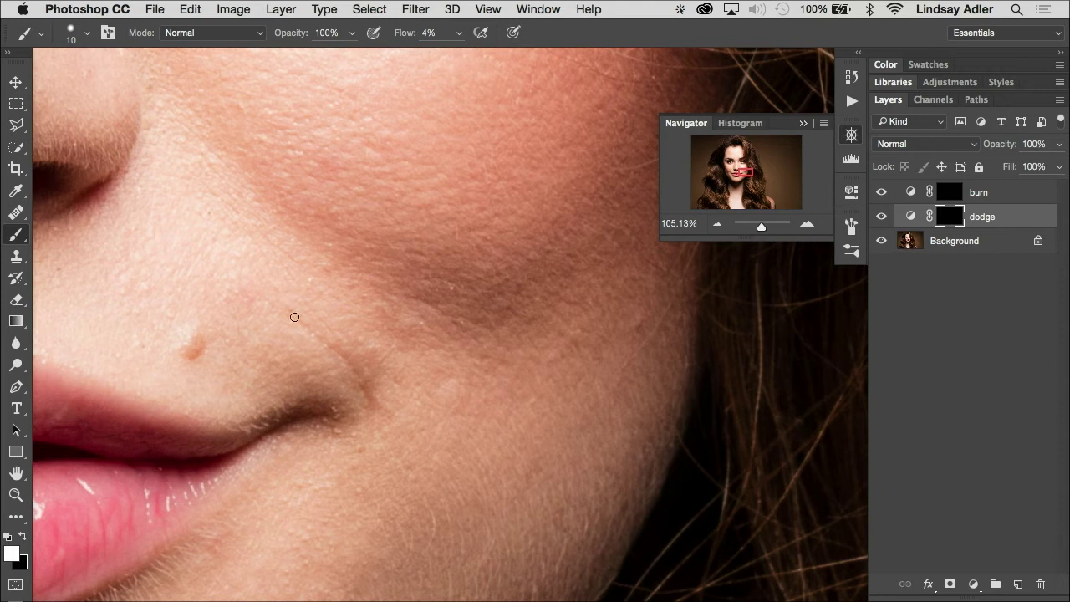
key(bracketright)
click(883, 217)
click(883, 216)
click(882, 217)
click(883, 216)
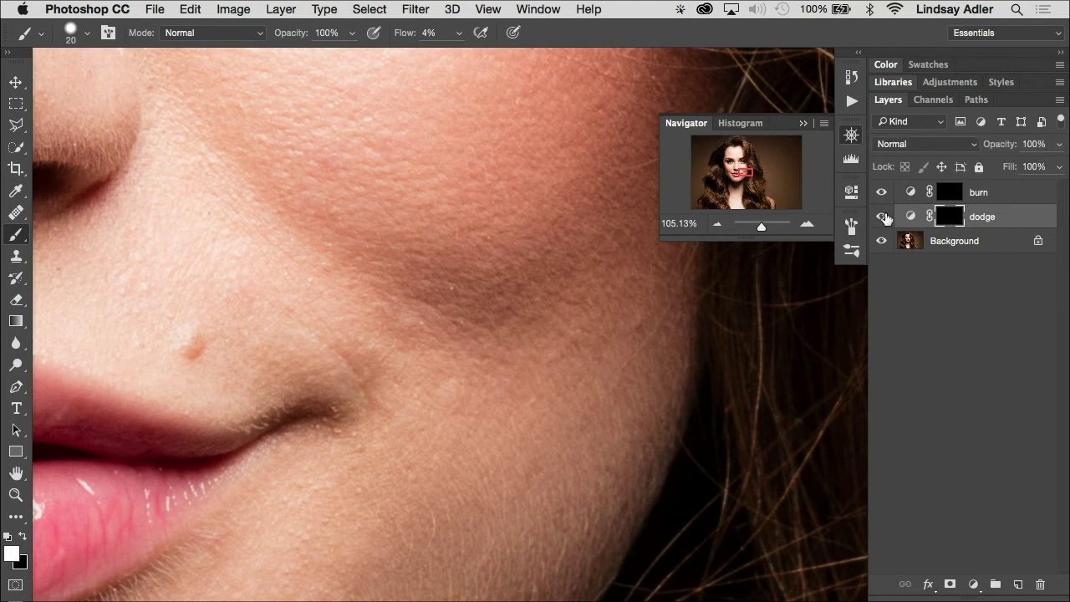
click(883, 217)
click(882, 217)
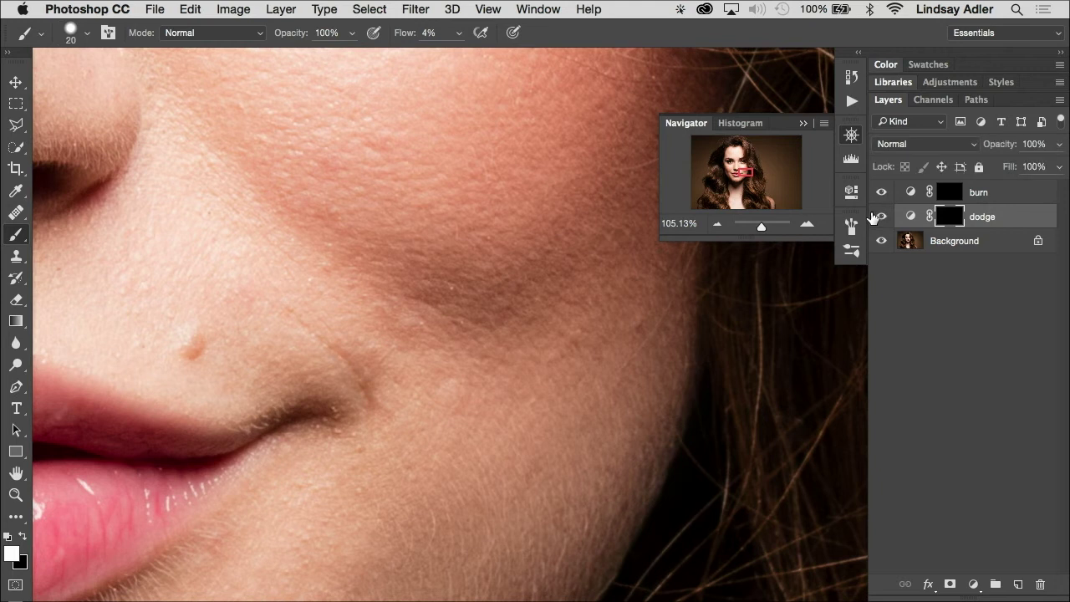
key(bracketleft)
key(bracketleft)
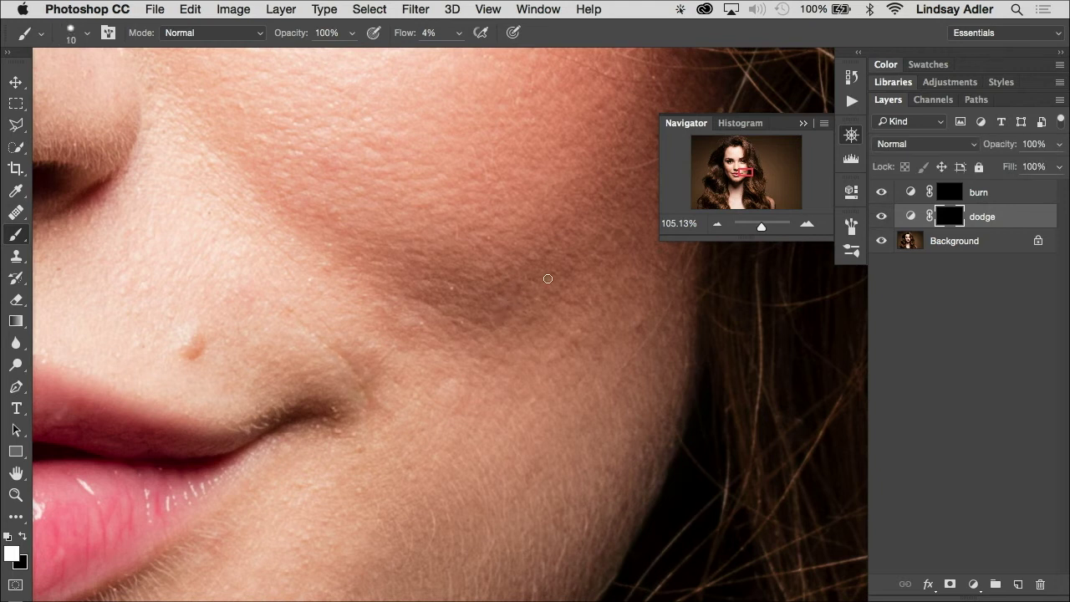
scroll(543, 280, left, 10)
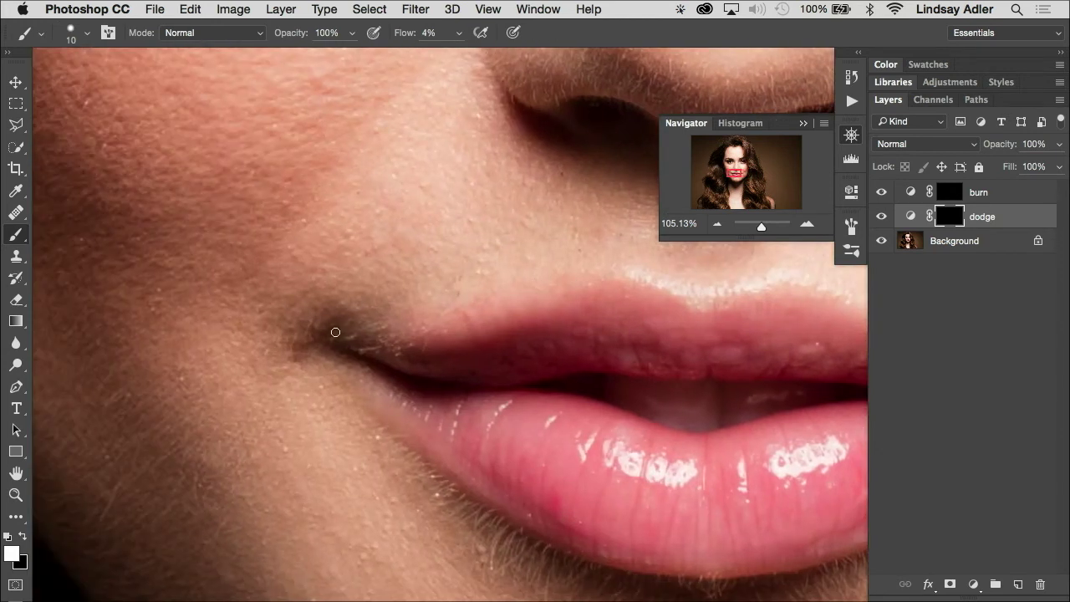
Enlarge the brush to 25 and toggle the dodge layer to compare the chin with the original.
key(bracketright)
key(bracketright)
key(bracketright)
scroll(416, 363, down, 10)
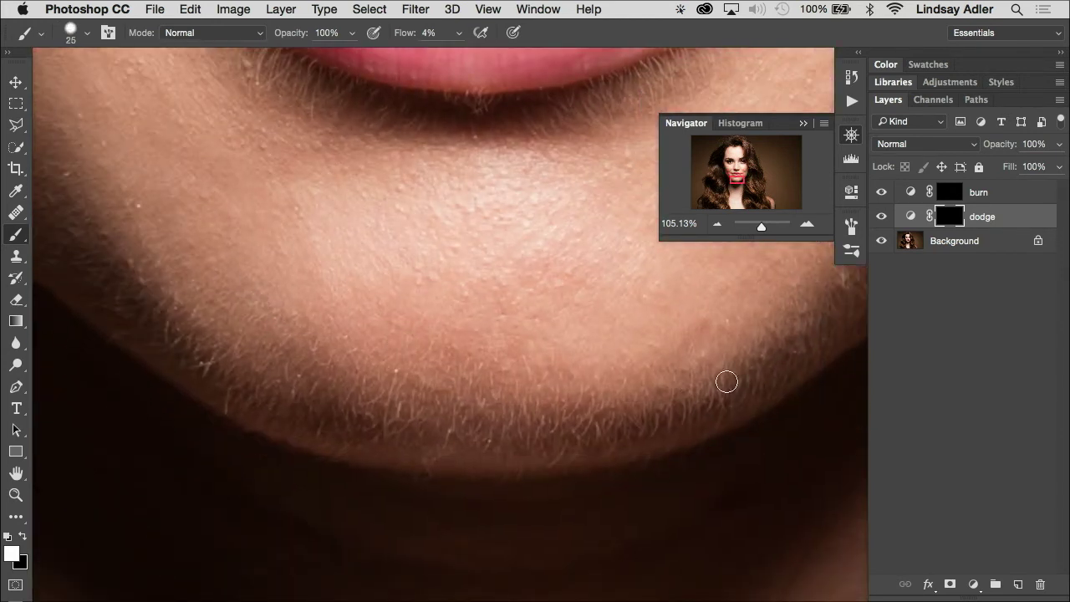
scroll(457, 353, up, 3)
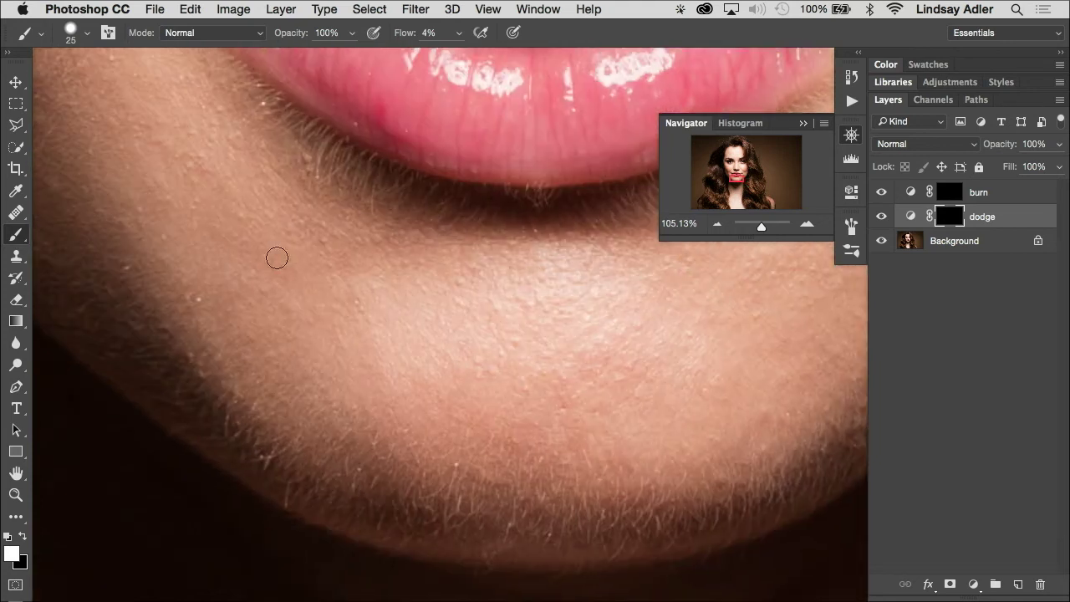
scroll(148, 136, up, 3)
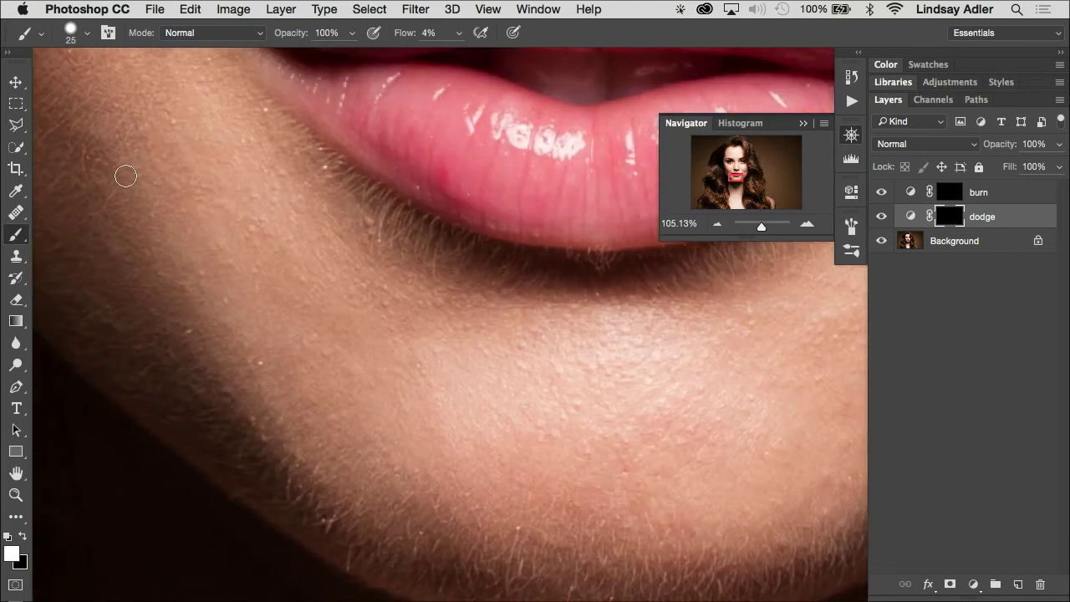
click(883, 217)
click(883, 217)
click(882, 217)
click(882, 217)
click(882, 217)
click(882, 216)
Select the burn layer's mask and zoom out with the Navigator to the whole face.
click(945, 198)
scroll(634, 261, up, 5)
scroll(634, 262, down, 1)
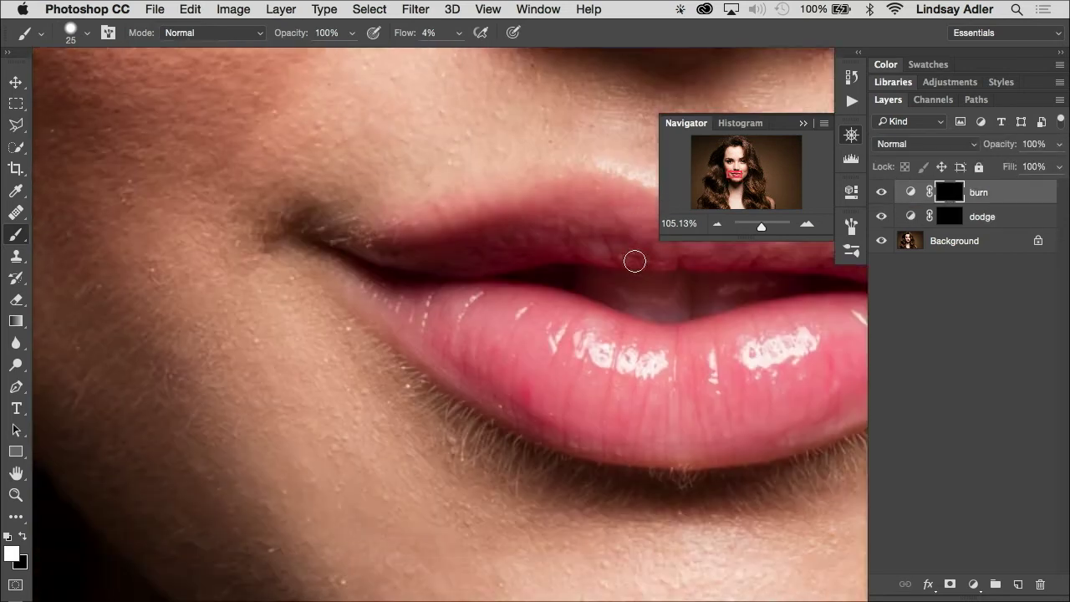
scroll(635, 262, up, 10)
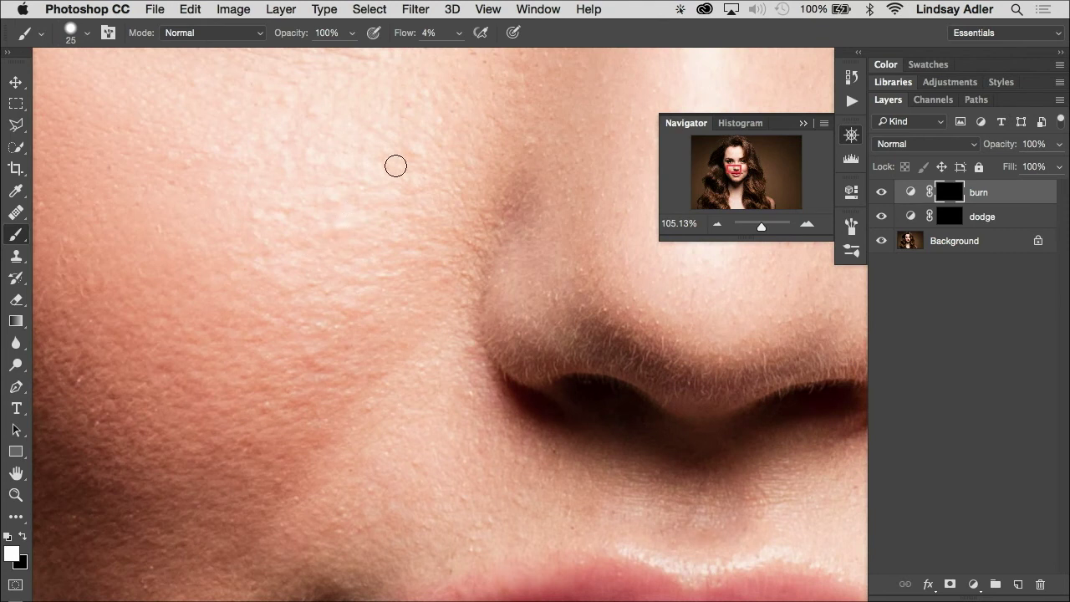
drag(760, 226, 755, 228)
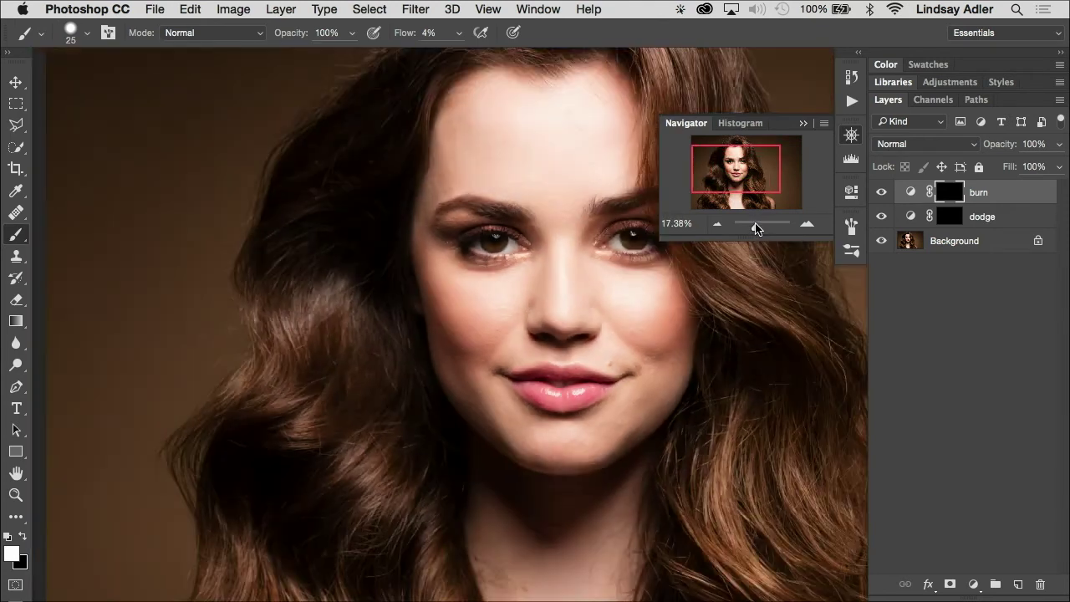
Option-click the Background eye icon to show only the original portrait.
key(alt)
scroll(669, 333, down, 2)
alt+click(881, 241)
scroll(750, 334, down, 5)
Flip repeatedly between the original and retouched portrait, ending with only the Background visible.
key(alt)
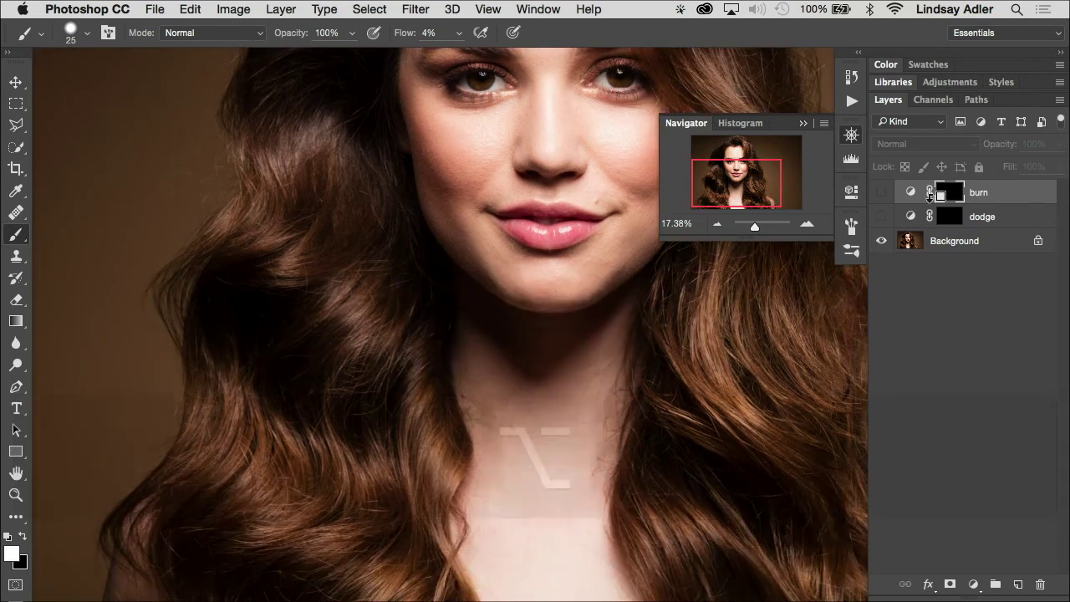
alt+click(882, 241)
alt+click(882, 241)
alt+click(881, 241)
alt+click(882, 241)
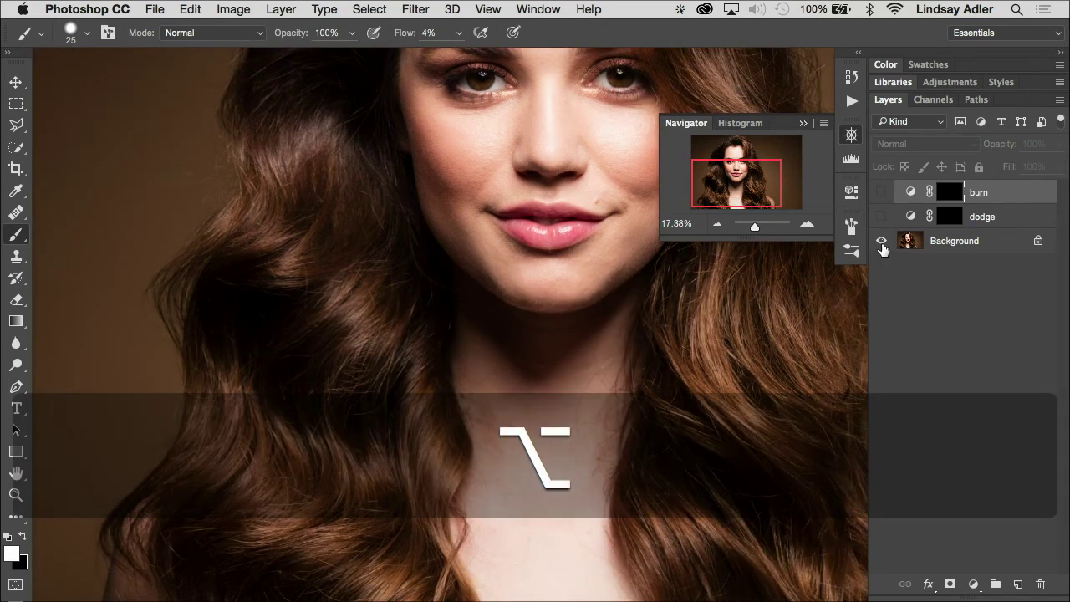
alt+click(881, 241)
alt+click(881, 241)
alt+click(882, 240)
alt+click(881, 241)
alt+click(882, 241)
alt+click(881, 241)
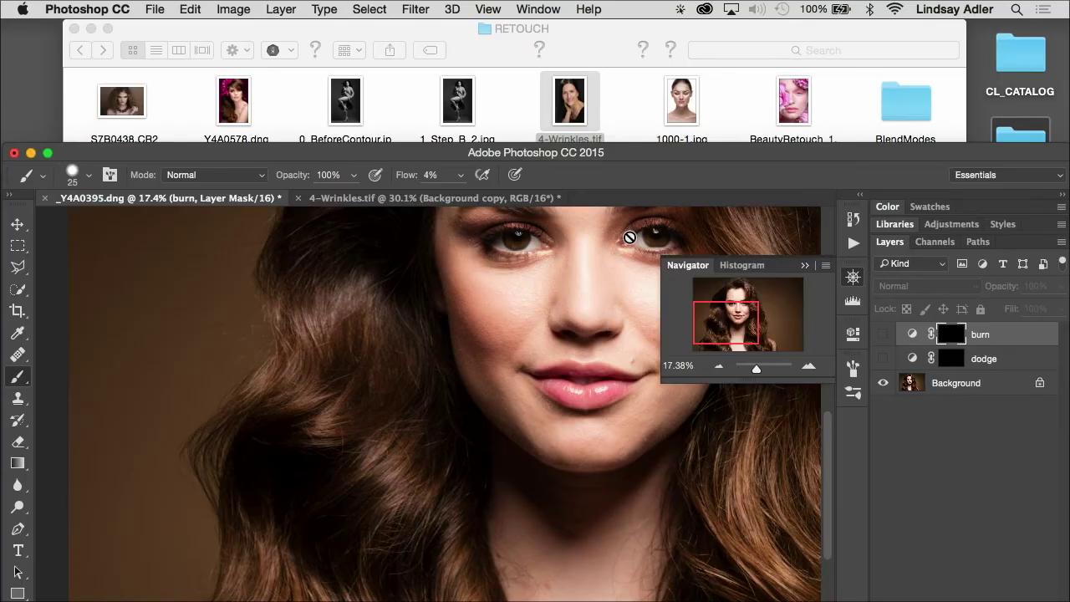
On 4-Wrinkles.tif, delete the old Background copy and make a fresh Cmd+J duplicate of Background.
click(342, 199)
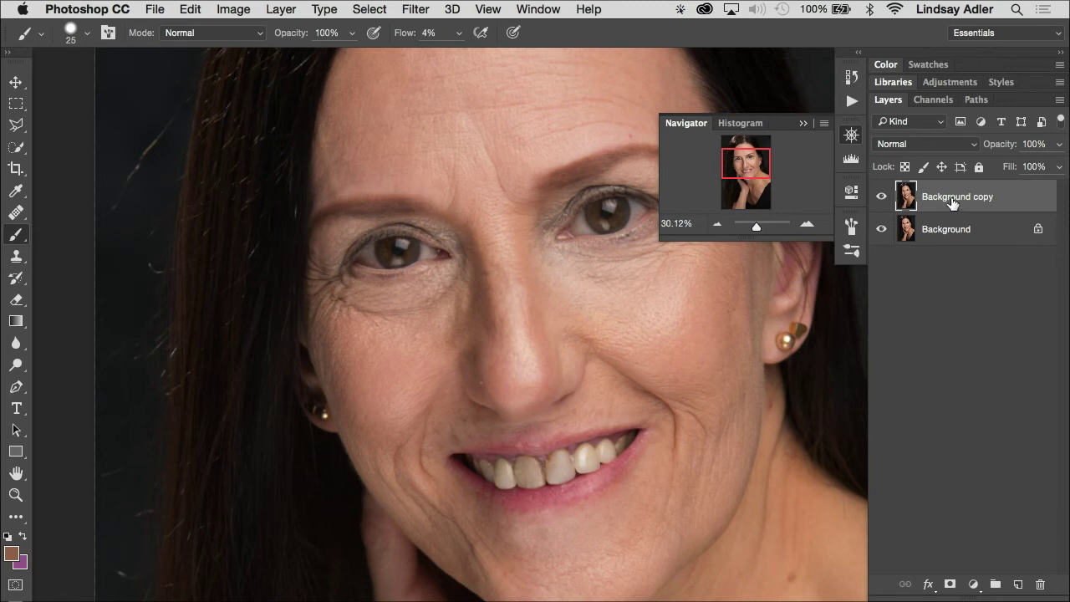
drag(953, 205, 1043, 585)
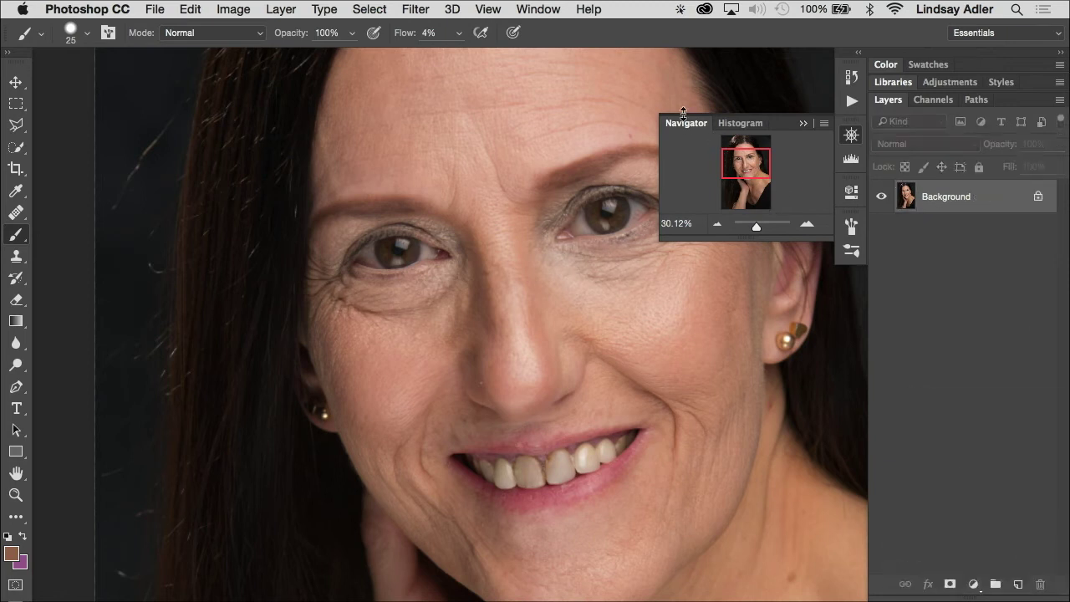
key(super+j)
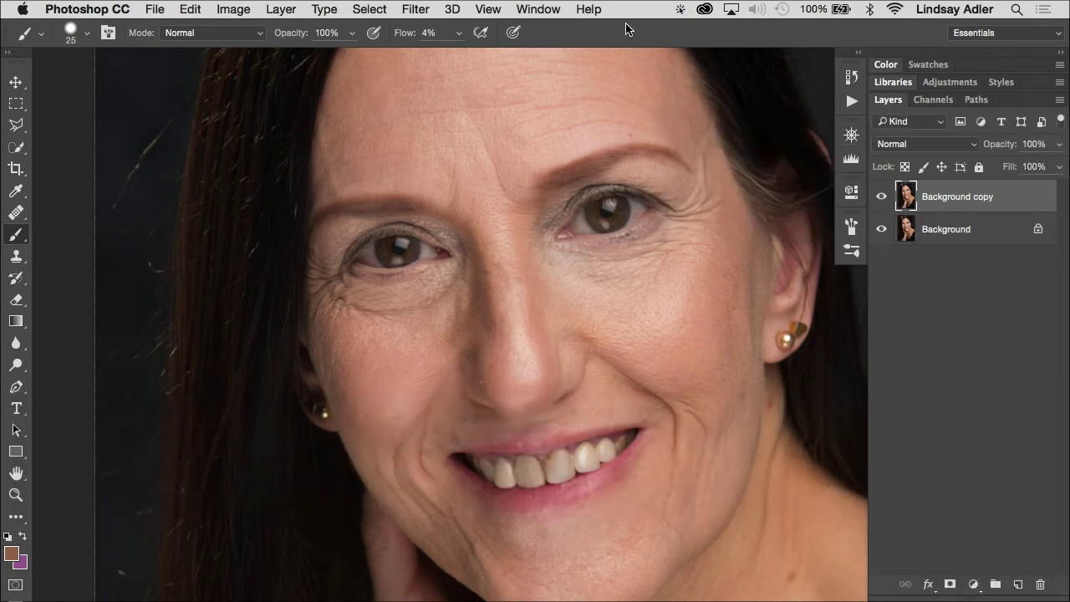
click(539, 8)
Play the Contour action from the Retouching set in the Actions panel.
click(591, 154)
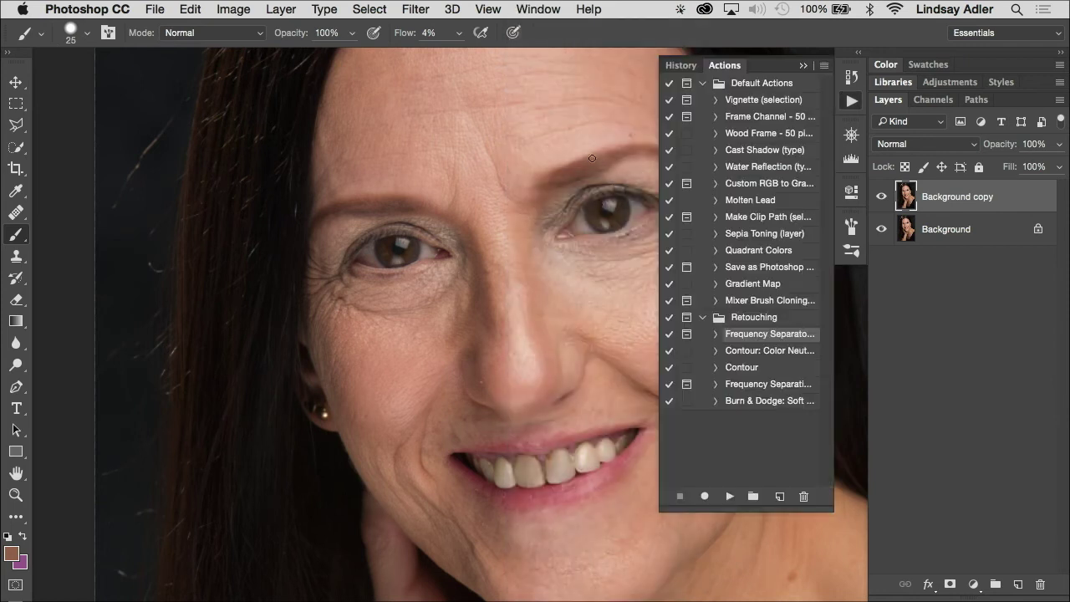
click(742, 368)
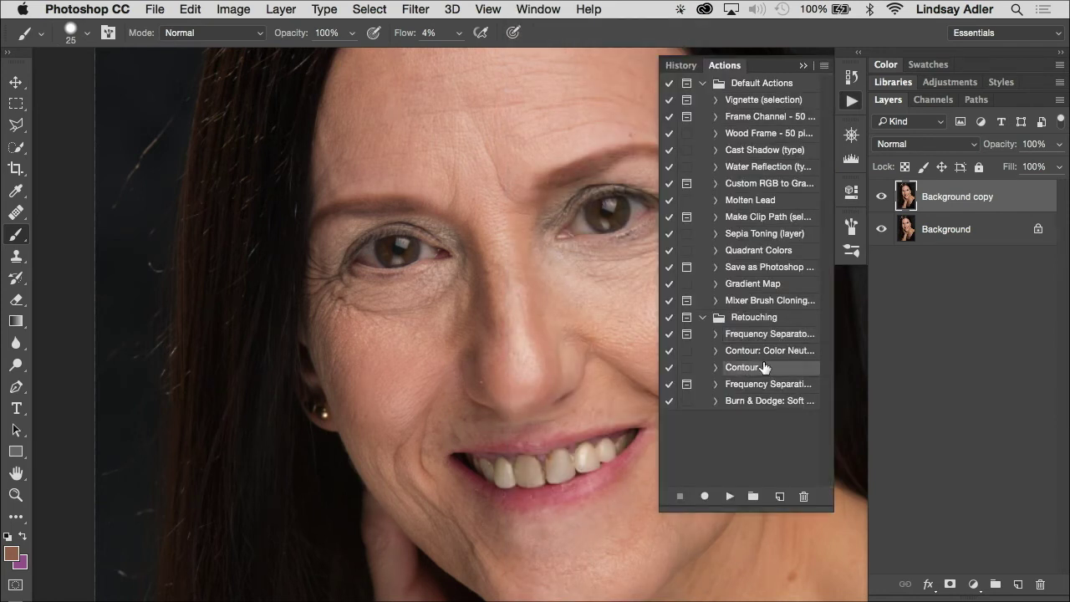
click(730, 495)
click(724, 65)
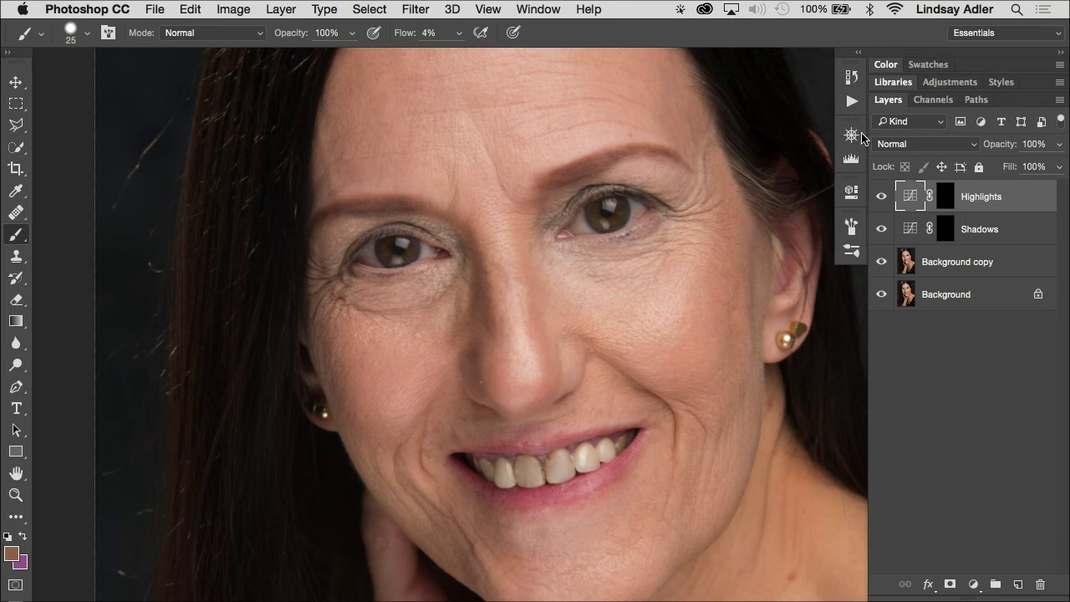
Target the Highlights mask, reset colours to white and black, and zoom in on the face.
click(946, 196)
key(d)
click(851, 136)
drag(763, 230, 760, 226)
Shrink the brush to 15 pixels and close the Navigator.
scroll(674, 322, up, 5)
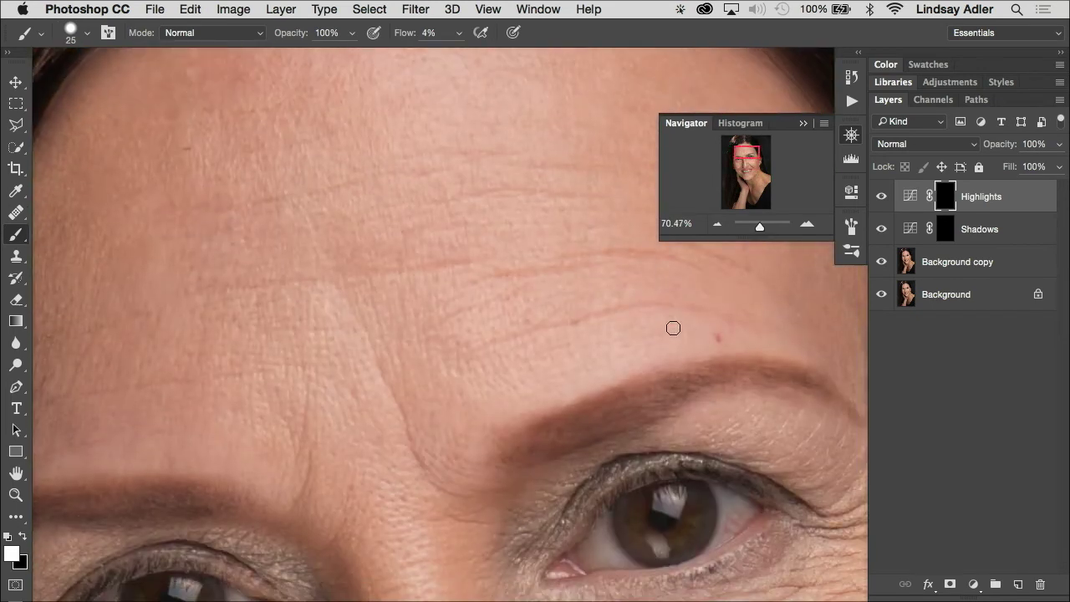
key(bracketleft)
click(688, 124)
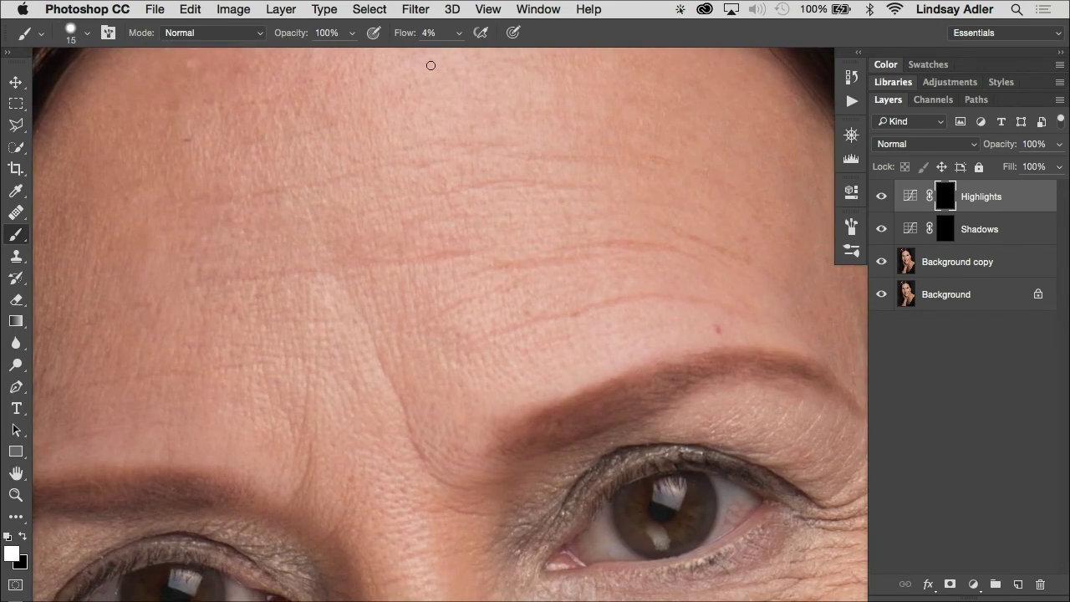
Set the brush flow to 8%, after briefly trying 3%.
click(458, 34)
drag(456, 54, 458, 56)
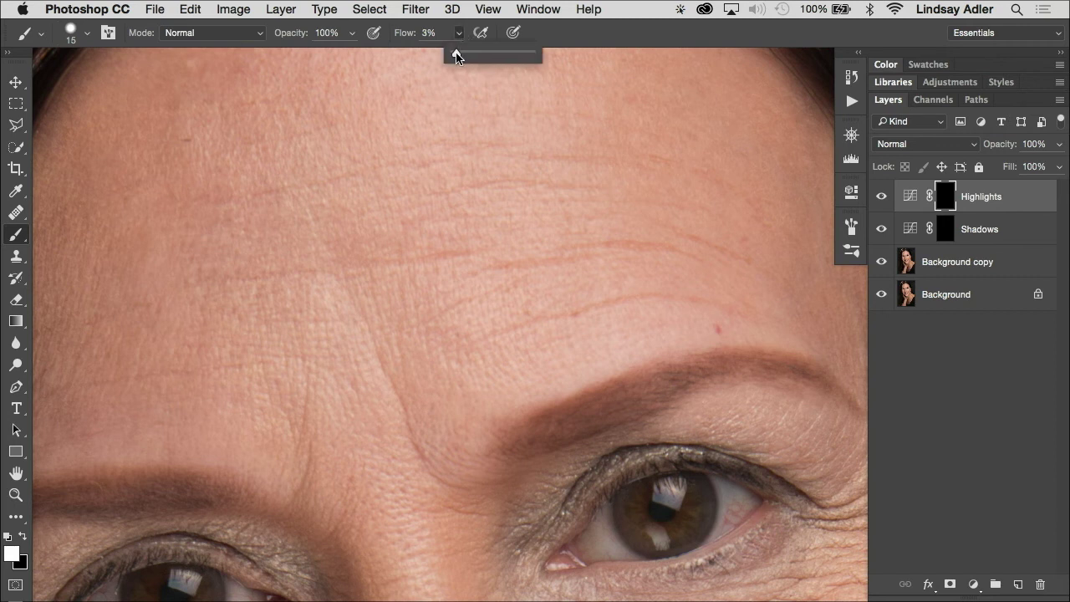
click(492, 335)
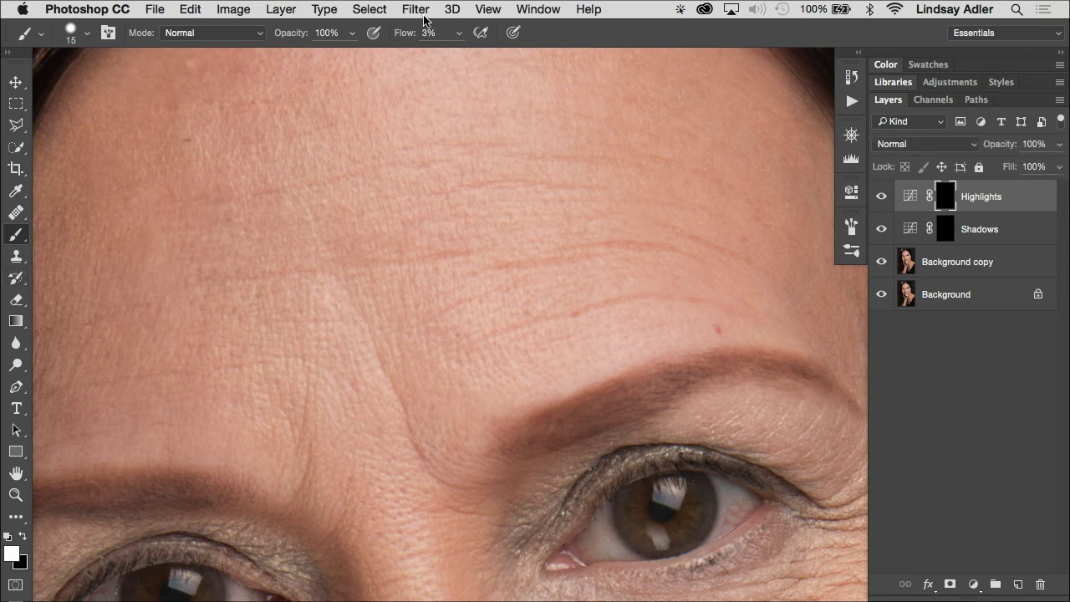
click(458, 33)
drag(463, 56, 467, 57)
key(super)
Delete the Highlights and Shadows layers and add a brightening Curves layer with a black mask.
shift+click(1022, 232)
drag(1022, 232, 1041, 584)
click(972, 584)
click(1007, 349)
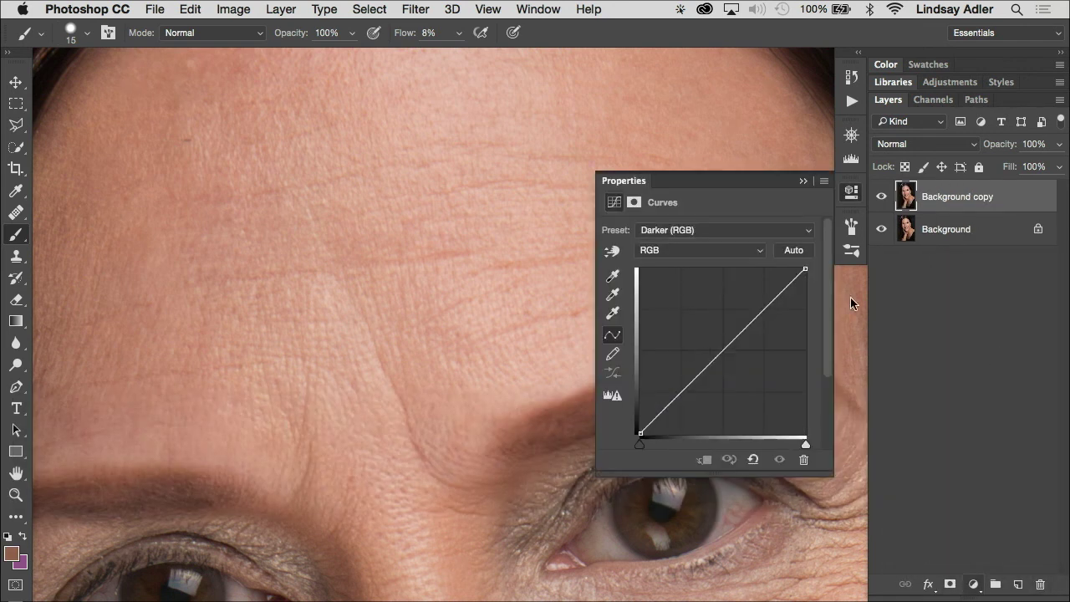
drag(741, 336, 716, 346)
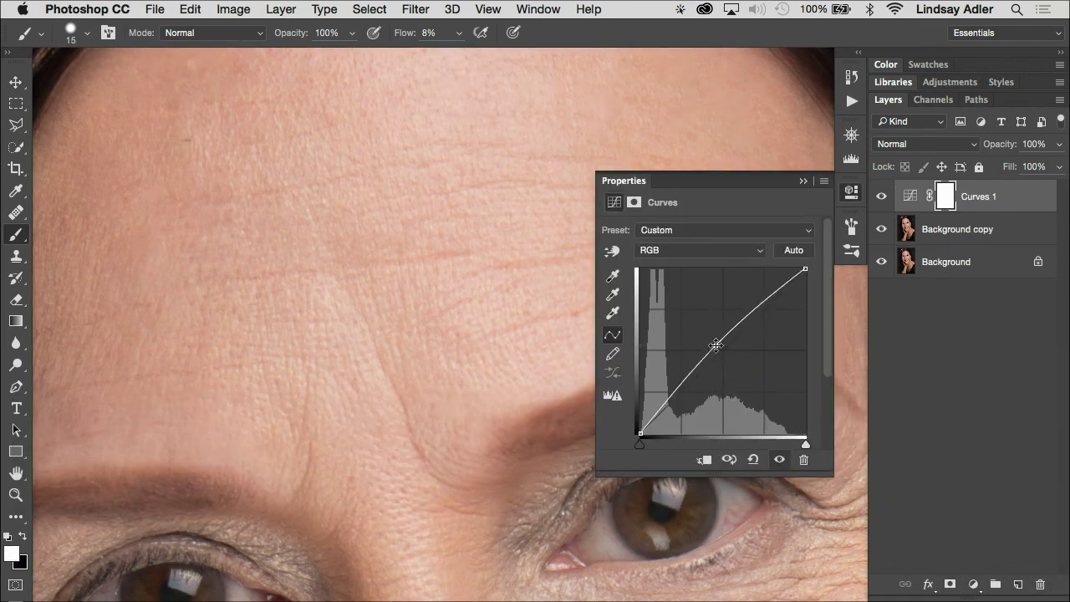
key(super+i)
Rename the Curves layer to 'dodge' and target its mask for painting.
double_click(982, 199)
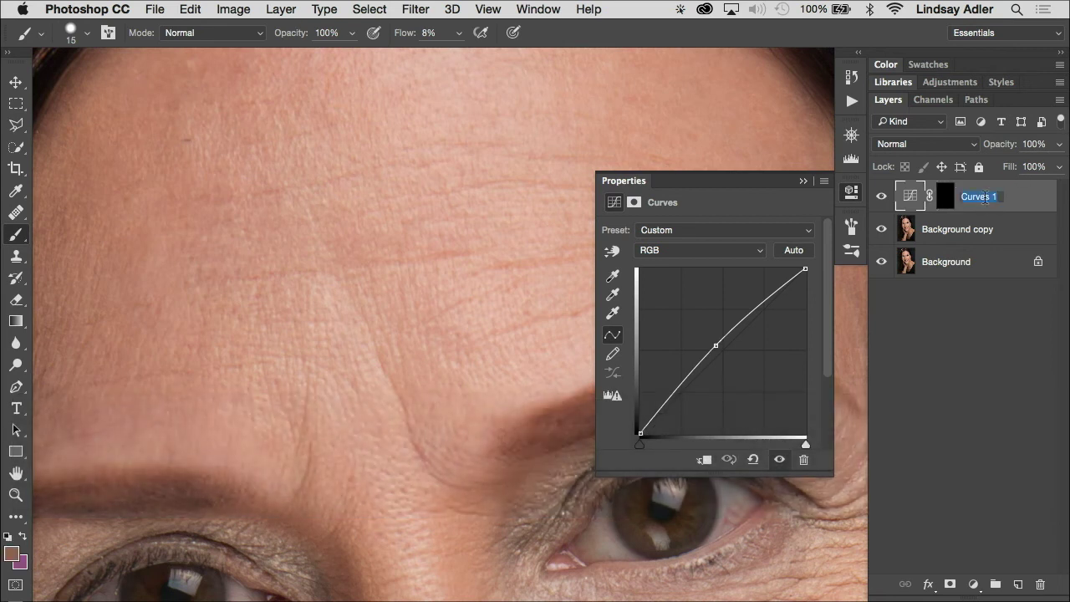
text(dodge)
key(Return)
click(641, 188)
click(946, 199)
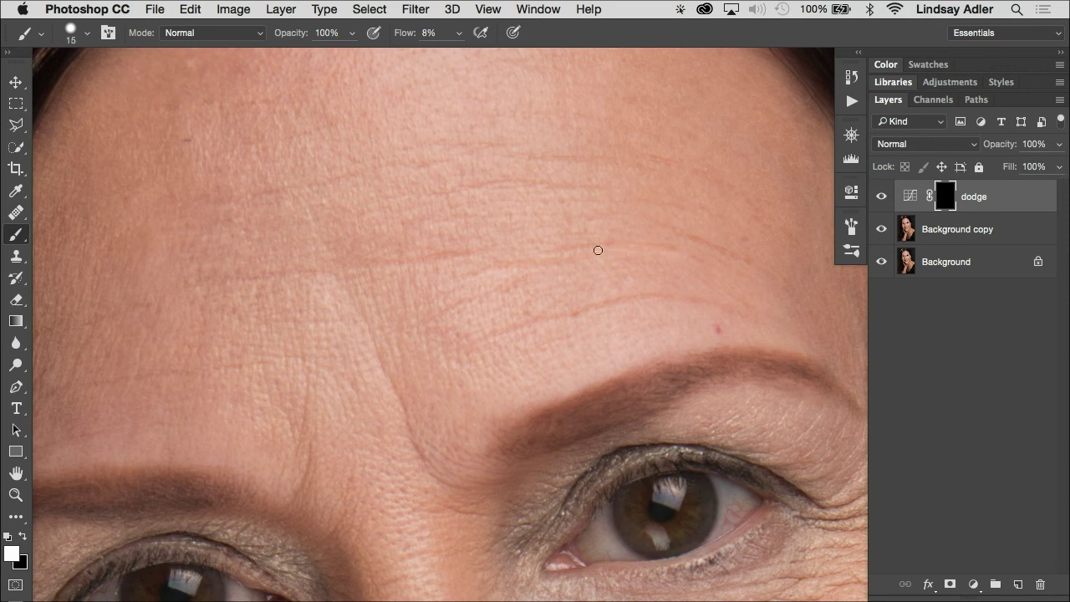
Toggle the dodge layer off and on to compare the forehead before and after.
click(880, 197)
click(881, 199)
click(881, 199)
click(880, 198)
Make black the painting colour, enlarge the brush to 35, and zoom out on the face.
click(23, 537)
key(bracketright)
key(bracketright)
key(bracketright)
key(bracketright)
click(851, 135)
drag(759, 227, 756, 228)
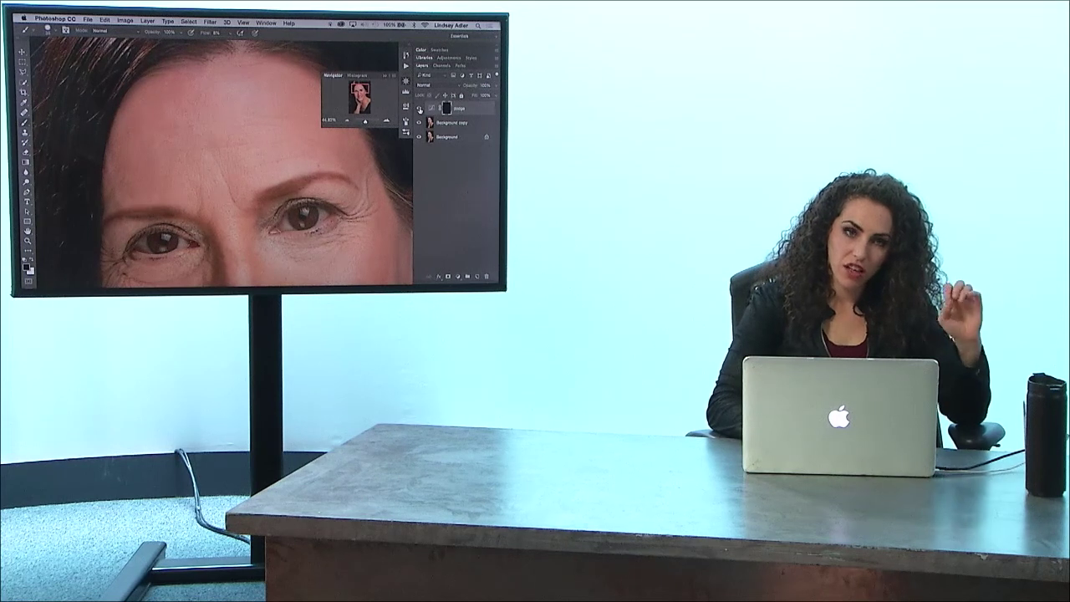
scroll(264, 179, up, 2)
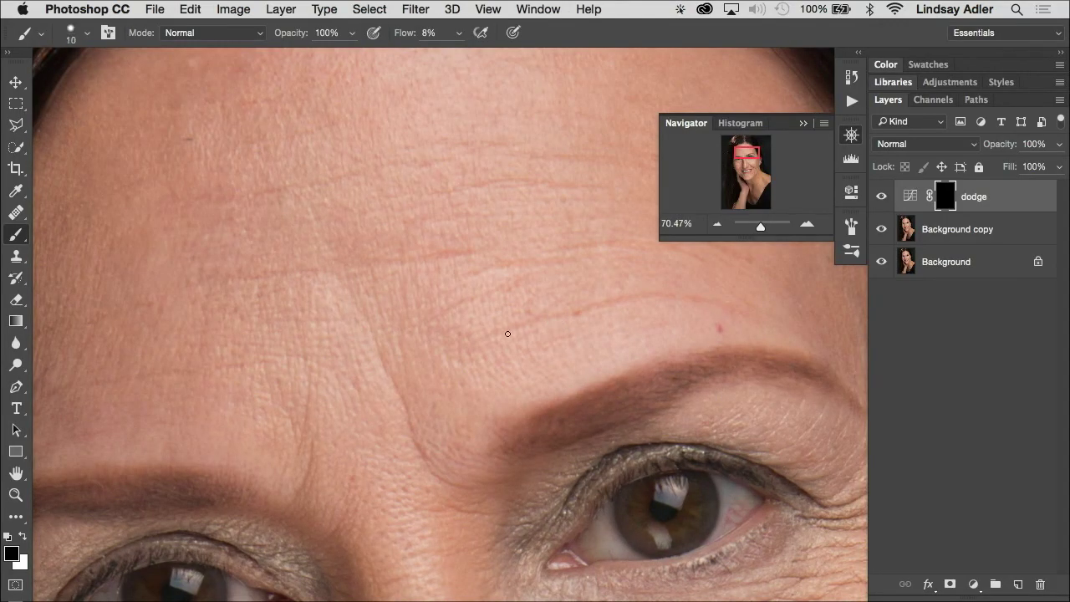
Resize the brush to 20, then 10, and zoom in closer on the eye wrinkles.
key(bracketright)
key(super)
scroll(687, 294, up, 1)
scroll(217, 389, down, 2)
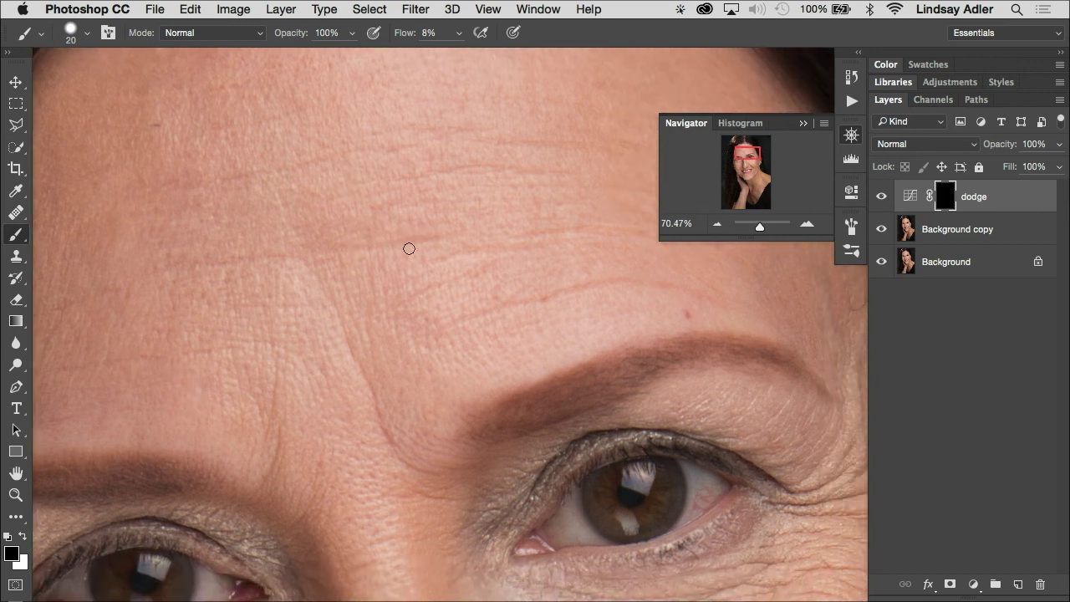
scroll(455, 234, down, 5)
scroll(455, 234, right, 2)
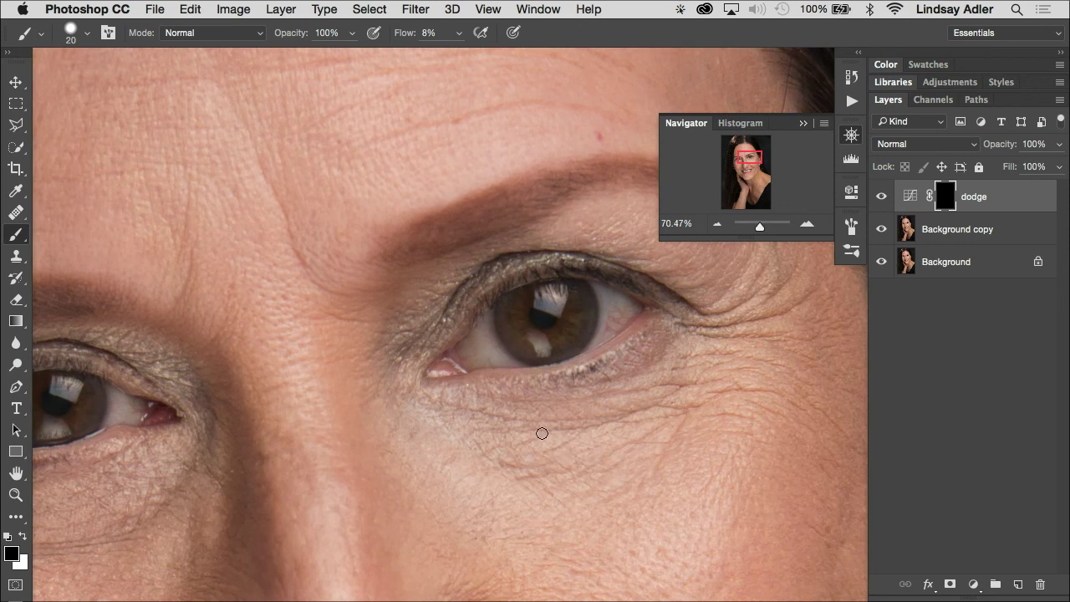
key(bracketleft)
drag(760, 234, 761, 232)
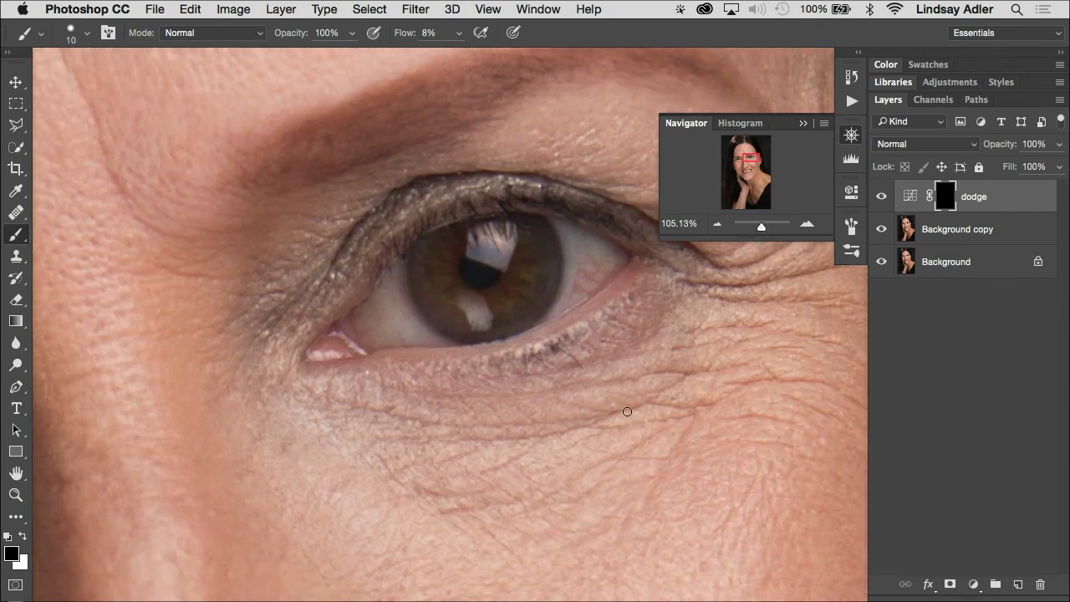
scroll(664, 254, up, 8)
Toggle the dodge layer repeatedly to compare the wrinkles with and without lightening.
click(885, 197)
click(885, 198)
click(885, 197)
click(884, 197)
click(885, 197)
click(885, 198)
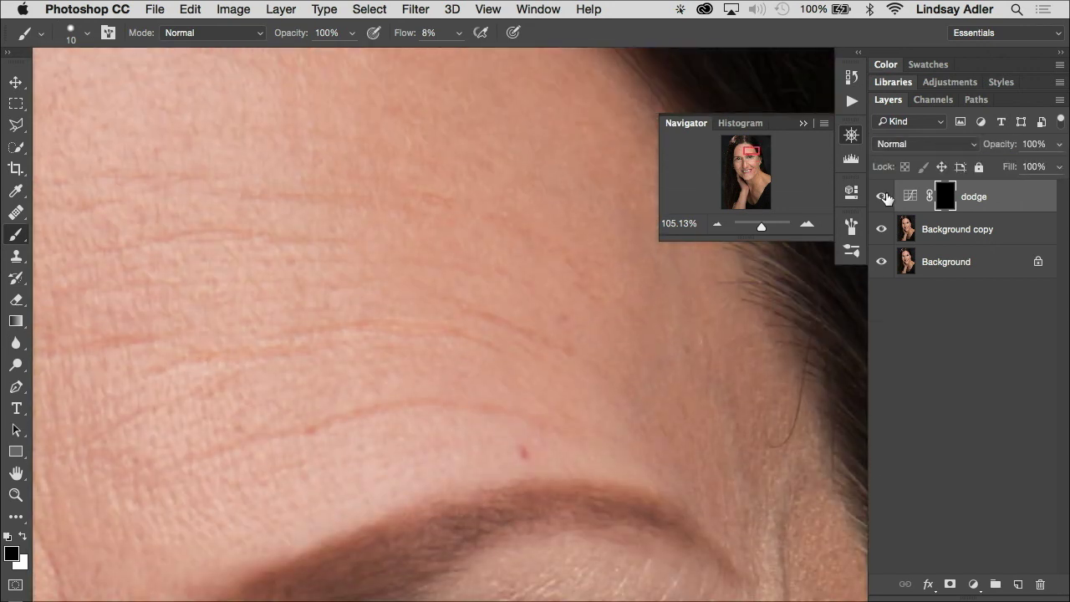